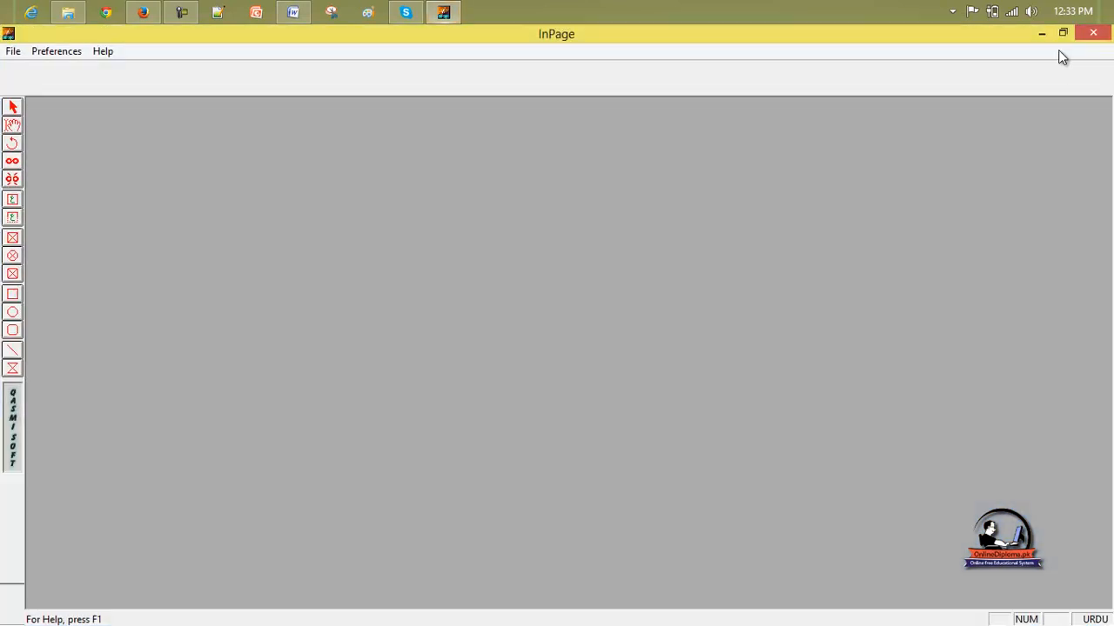
# Step: Create a new blank document with the default page settings
pyautogui.click(13, 50)
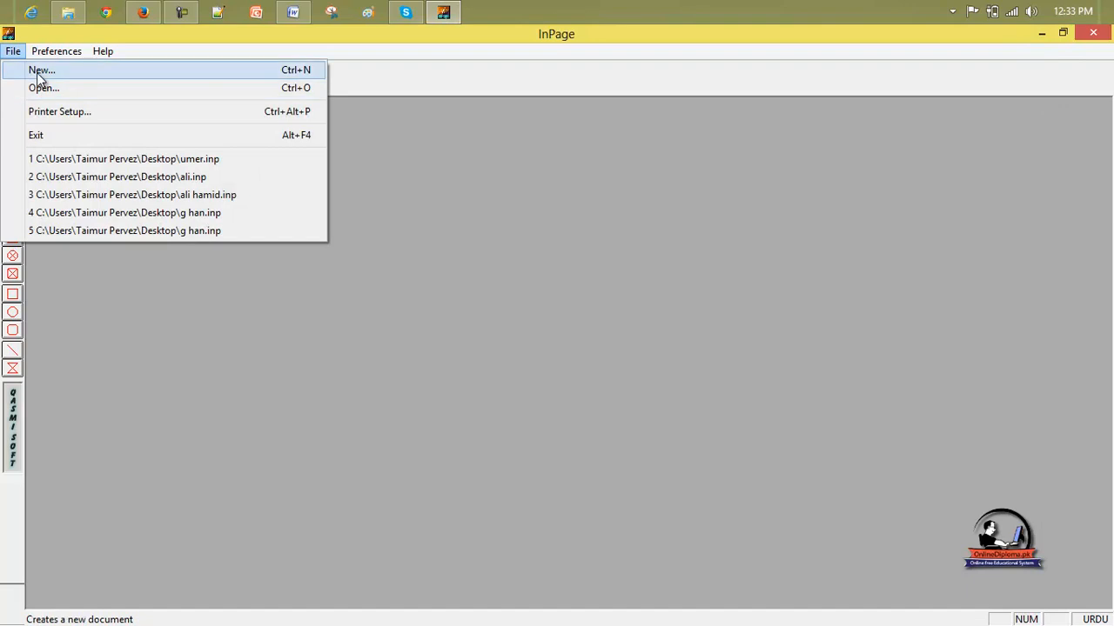
pyautogui.click(38, 75)
pyautogui.click(684, 279)
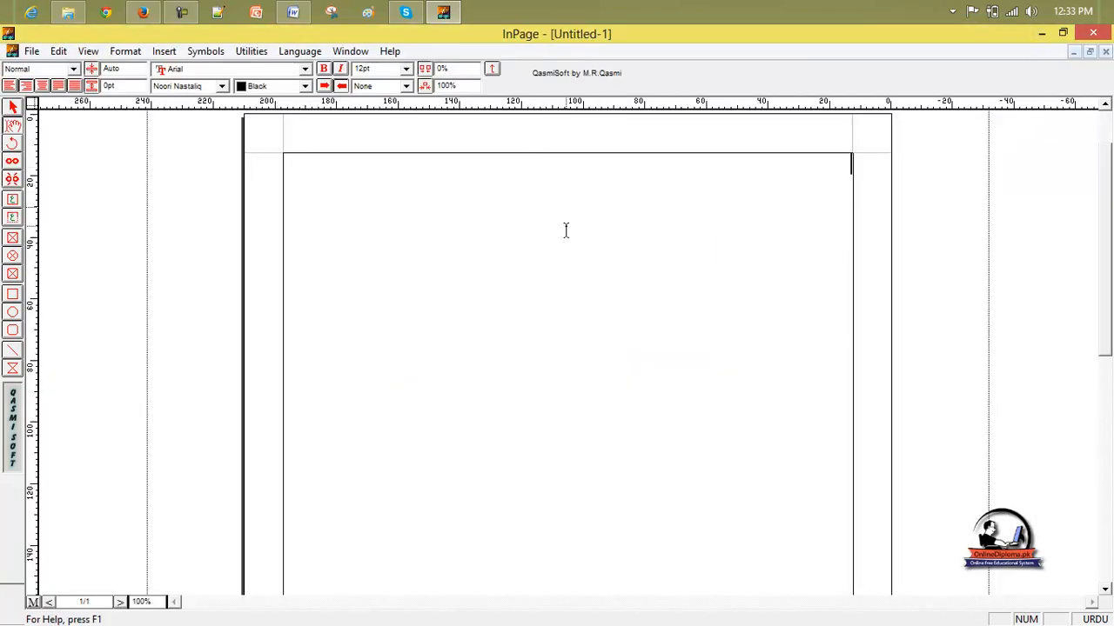
pyautogui.click(57, 51)
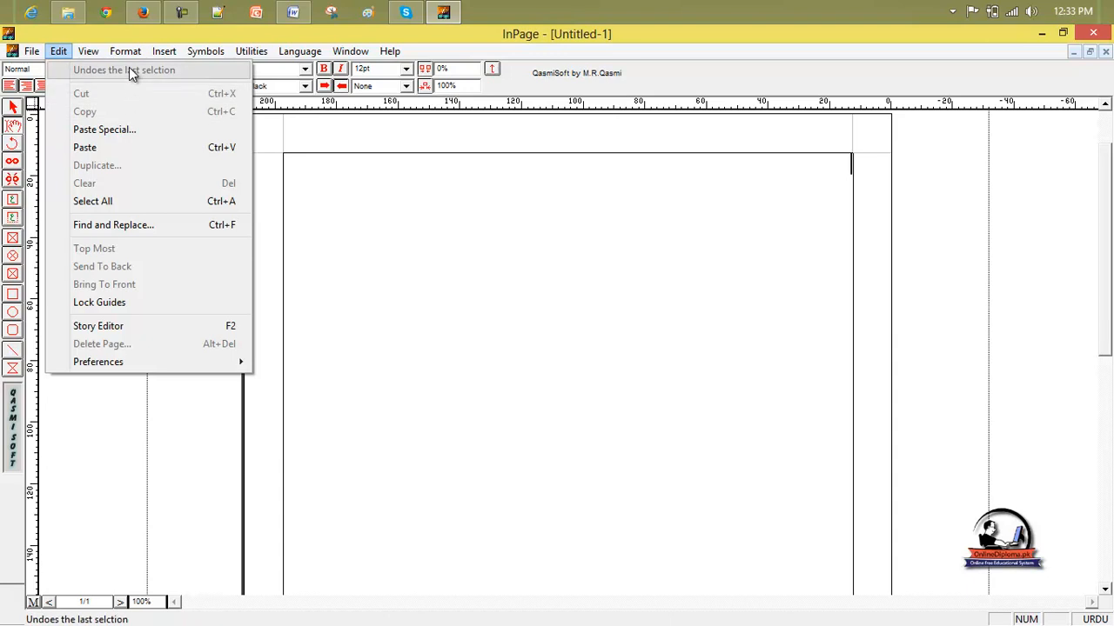
pyautogui.click(703, 193)
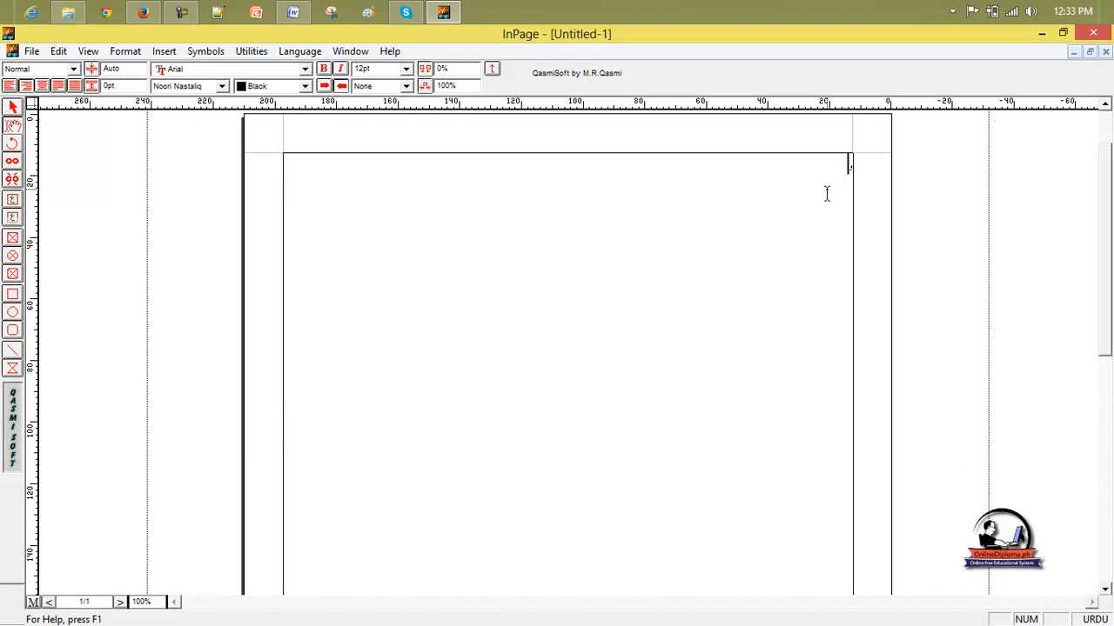
# Step: Enter the Urdu phrase "وطن پاکستان" on the first line of the page
pyautogui.write('ط')
pyautogui.write('اب')
pyautogui.press('BackSpace')
pyautogui.write('ط')
pyautogui.write('ش')
pyautogui.write(' پاکس')
pyautogui.write('تان')
# Step: Make the phrase "وطن پاکستان" bold and set its character size to 48pt
pyautogui.click(838, 167)
pyautogui.moveTo(815, 169); pyautogui.dragTo(882, 179)
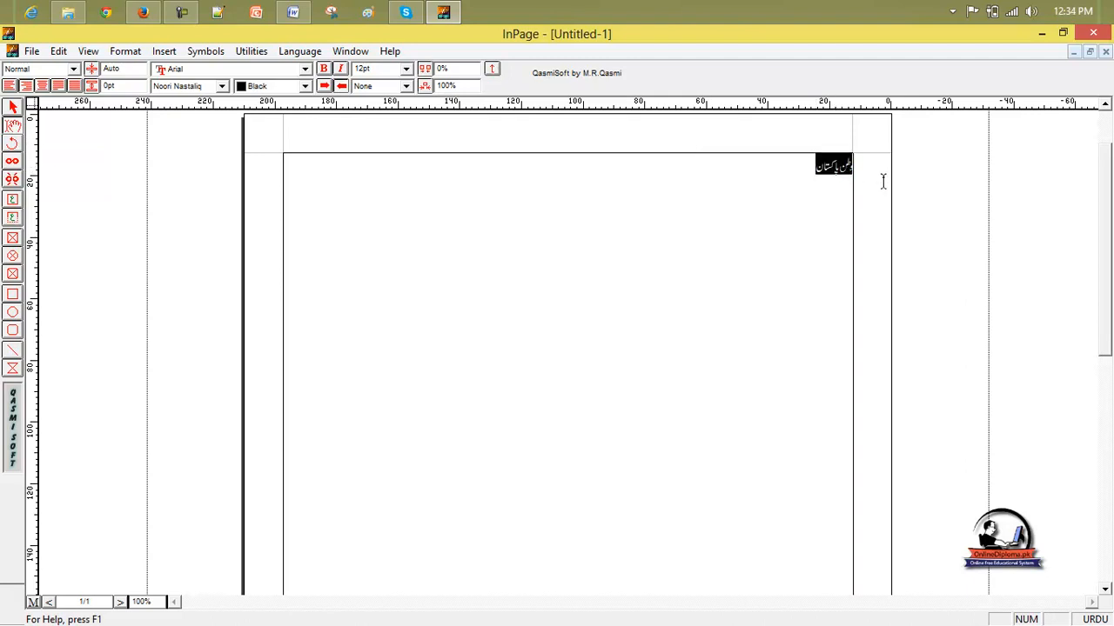
pyautogui.click(326, 71)
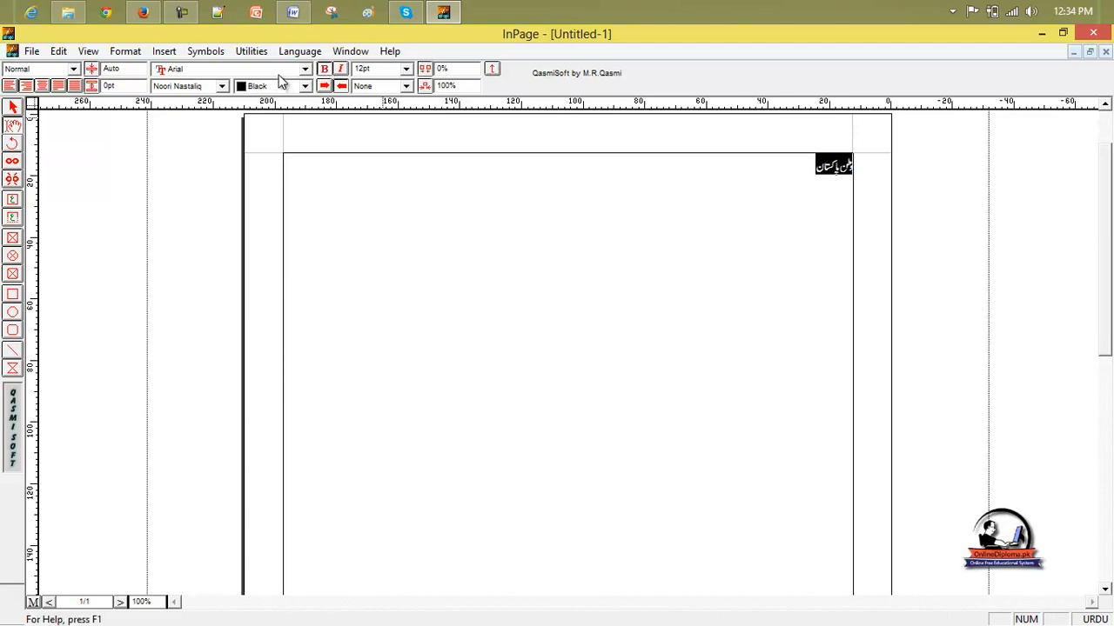
pyautogui.click(372, 70)
pyautogui.press('Num_Lock')
pyautogui.click(373, 70)
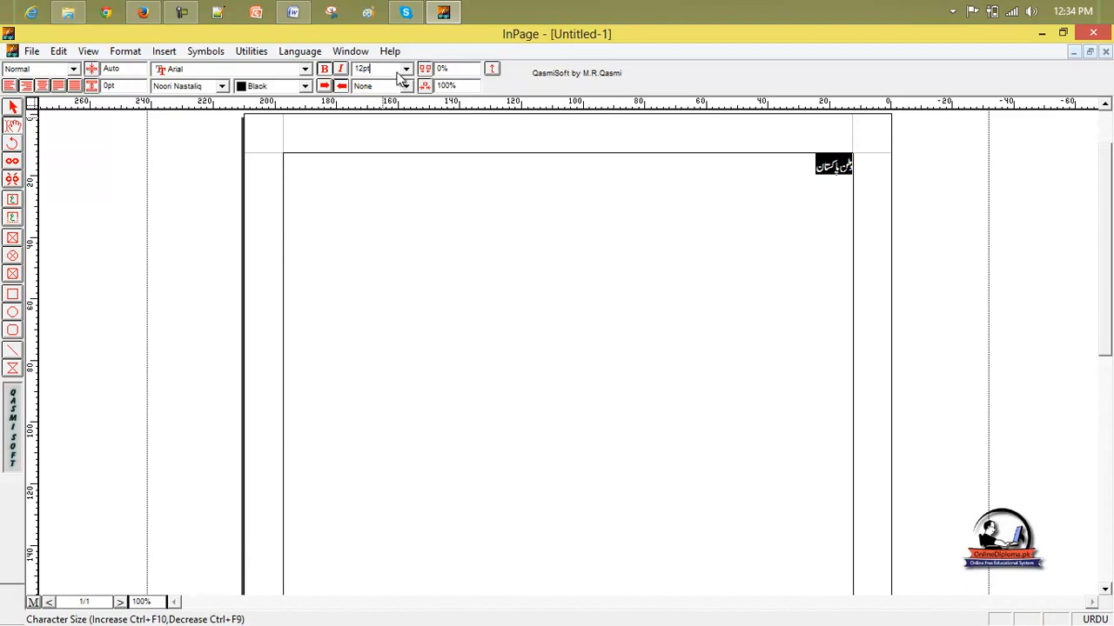
pyautogui.click(406, 70)
pyautogui.click(378, 153)
pyautogui.click(529, 216)
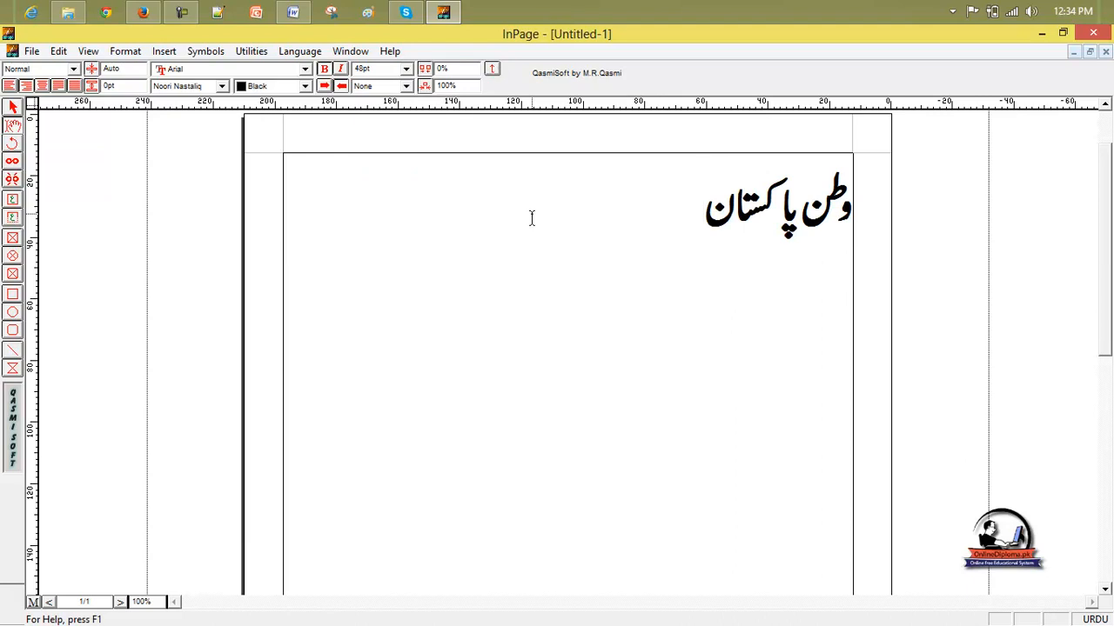
# Step: Cut the phrase "وطن پاکستان" from the first line and paste it a few lines further down
pyautogui.moveTo(703, 209); pyautogui.dragTo(857, 221)
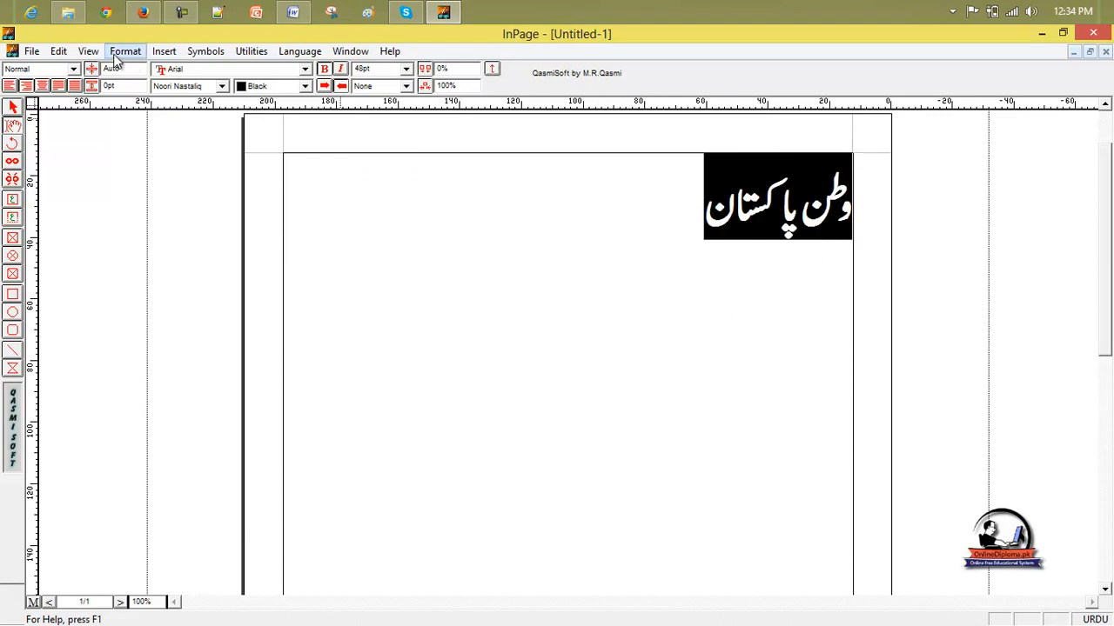
pyautogui.click(58, 51)
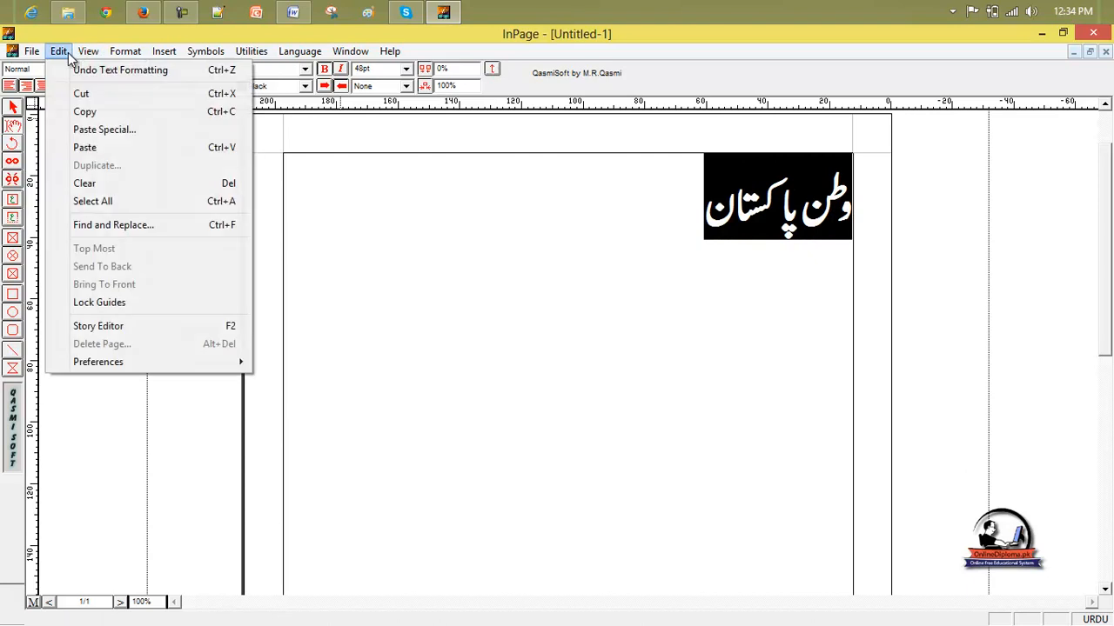
pyautogui.click(81, 94)
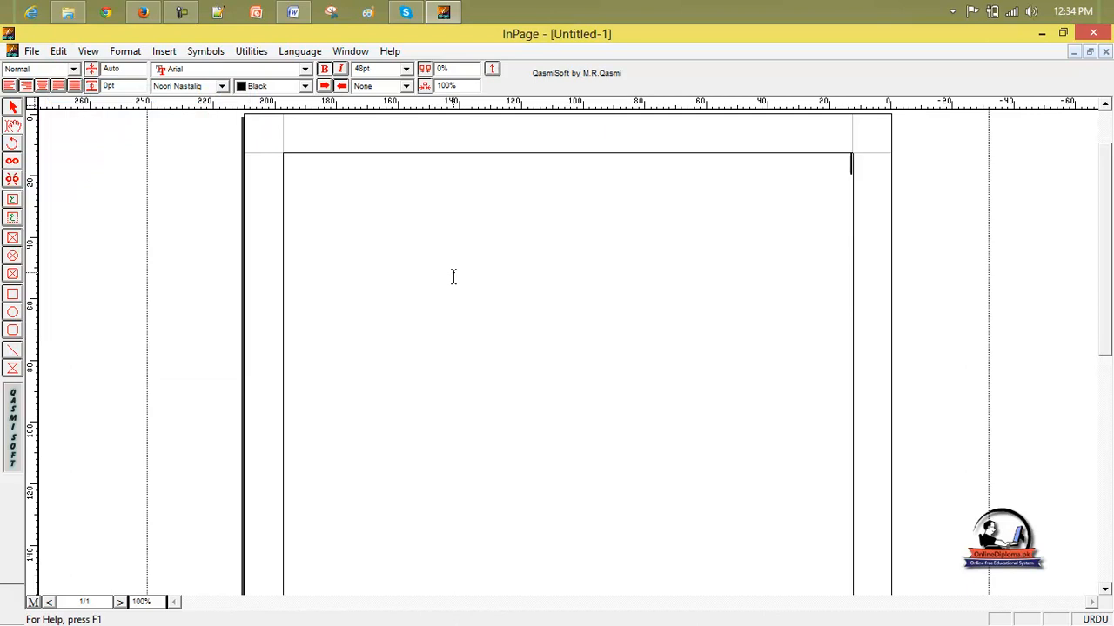
pyautogui.press('Return')
pyautogui.press('Return')
pyautogui.click(57, 51)
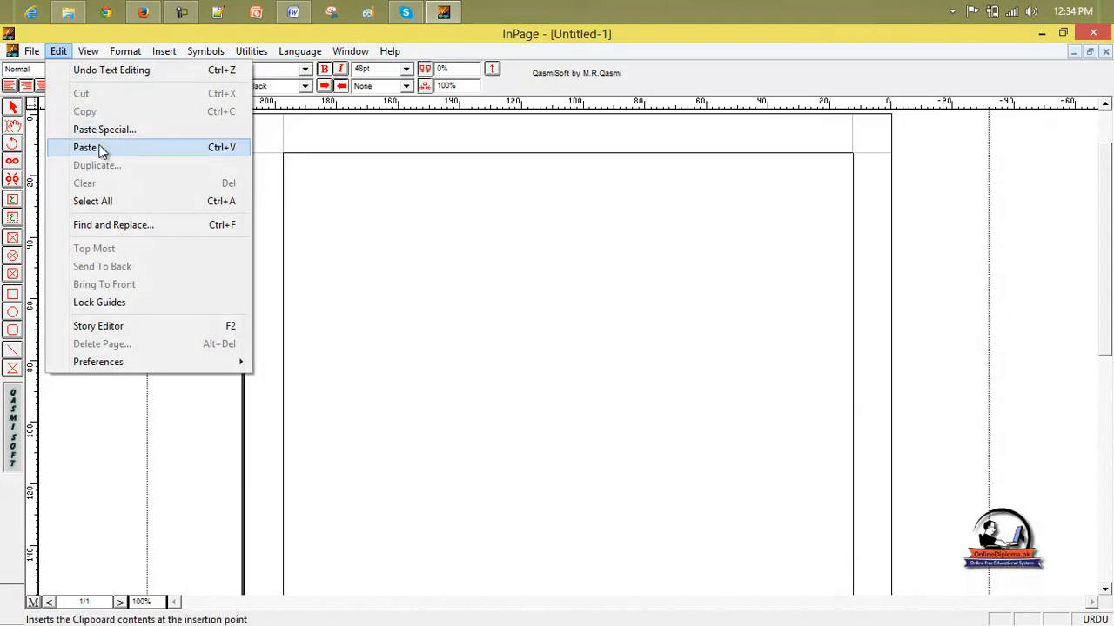
pyautogui.click(65, 148)
# Step: Copy the phrase "وطن پاکستان" and paste it three times side by side on the first line
pyautogui.moveTo(701, 469); pyautogui.dragTo(857, 470)
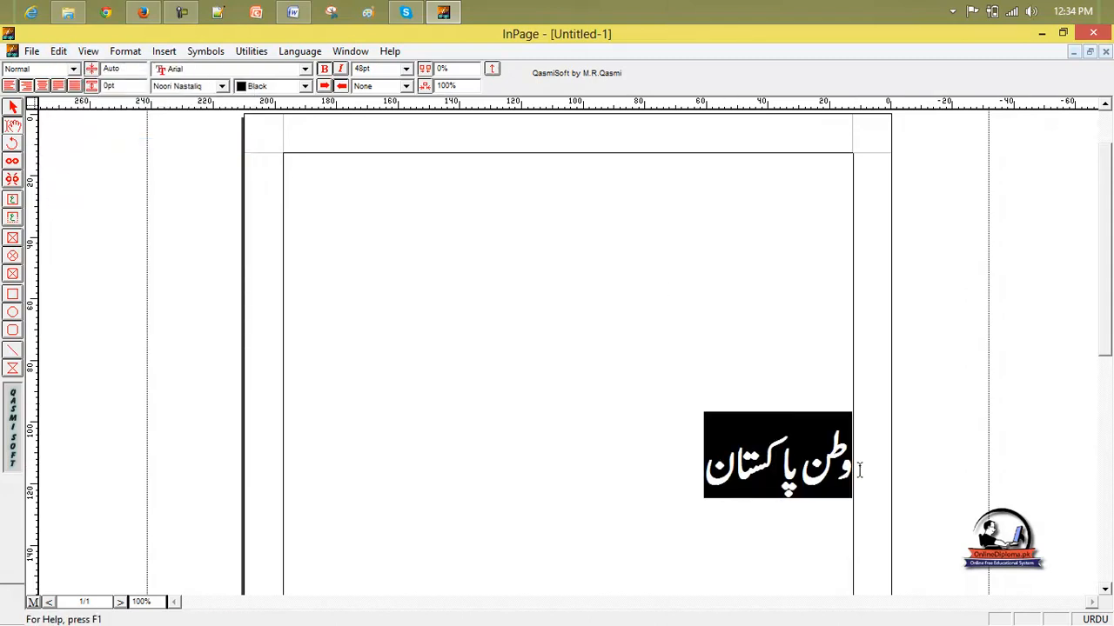
pyautogui.click(58, 51)
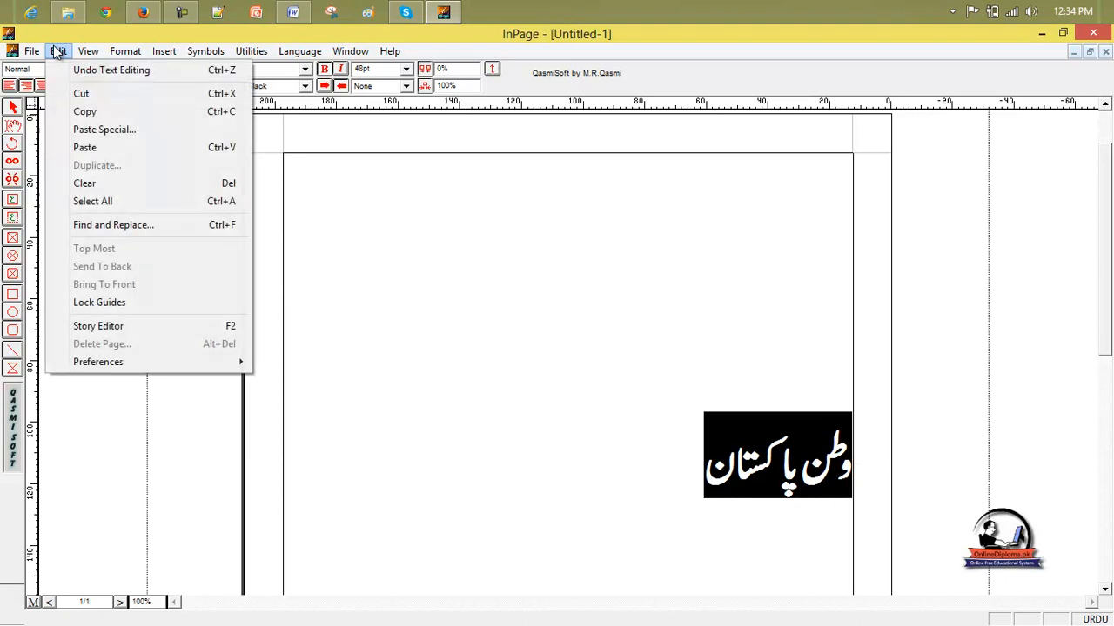
pyautogui.click(83, 114)
pyautogui.click(782, 366)
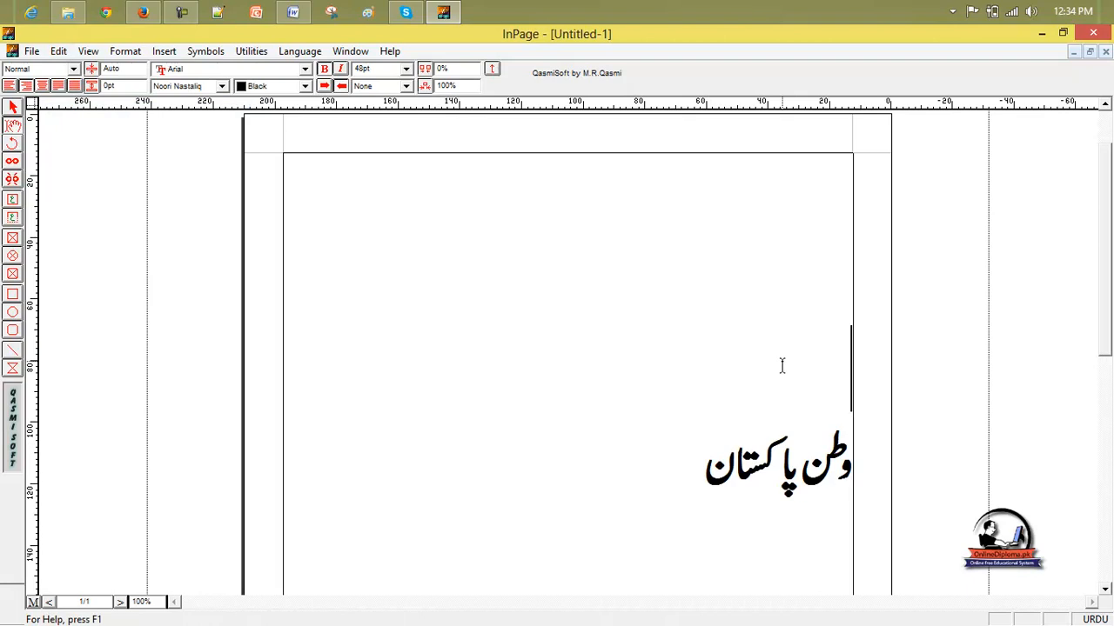
pyautogui.click(842, 202)
pyautogui.click(57, 51)
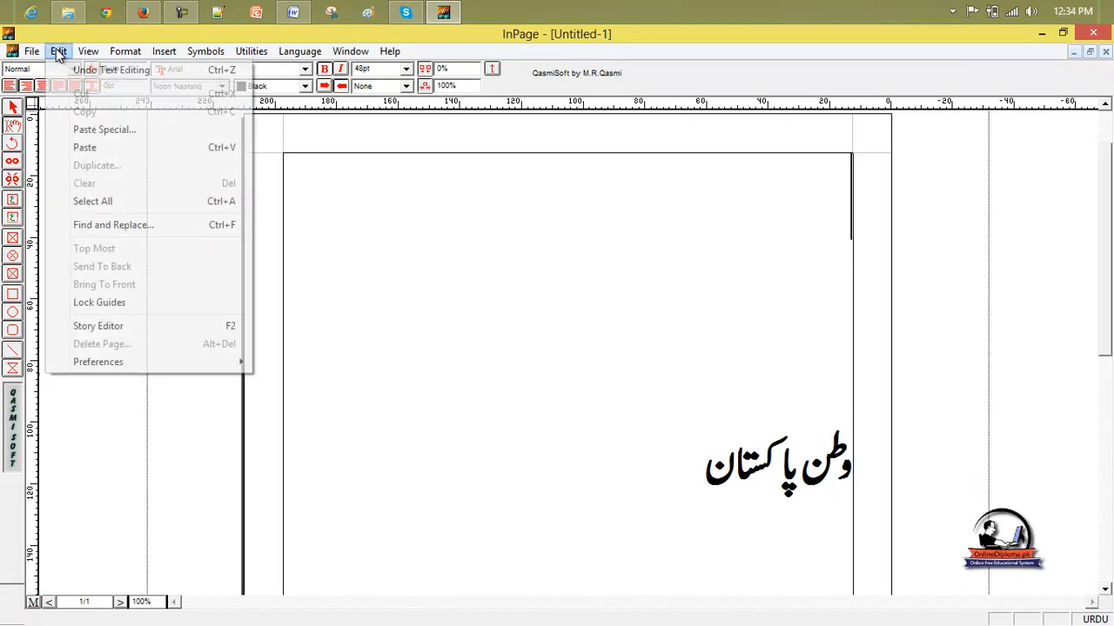
pyautogui.click(85, 147)
pyautogui.click(57, 51)
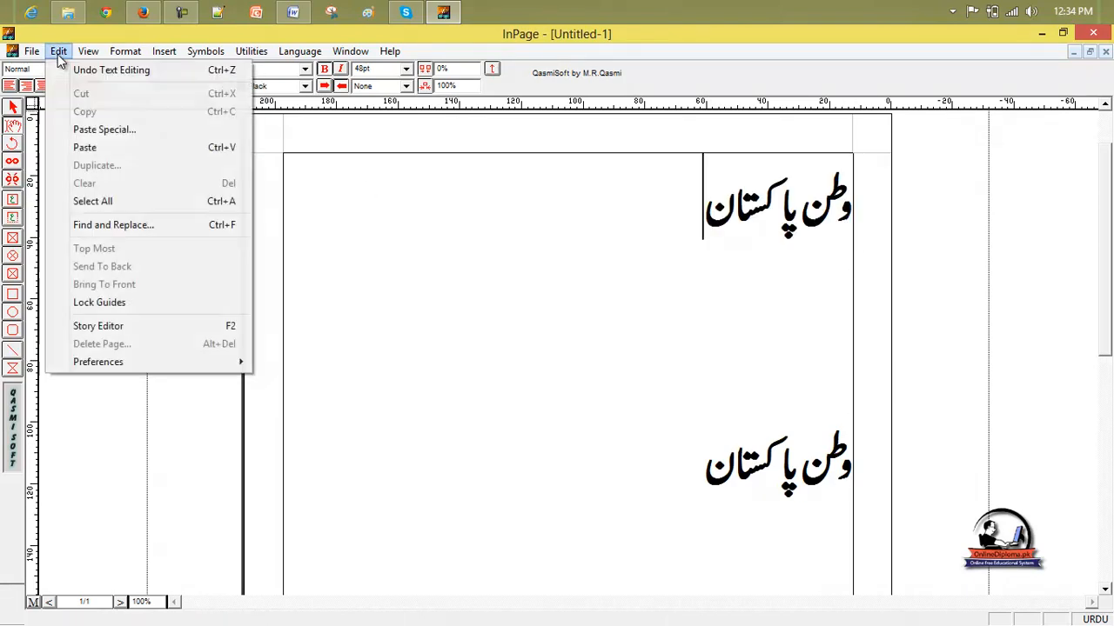
pyautogui.click(86, 145)
pyautogui.click(55, 50)
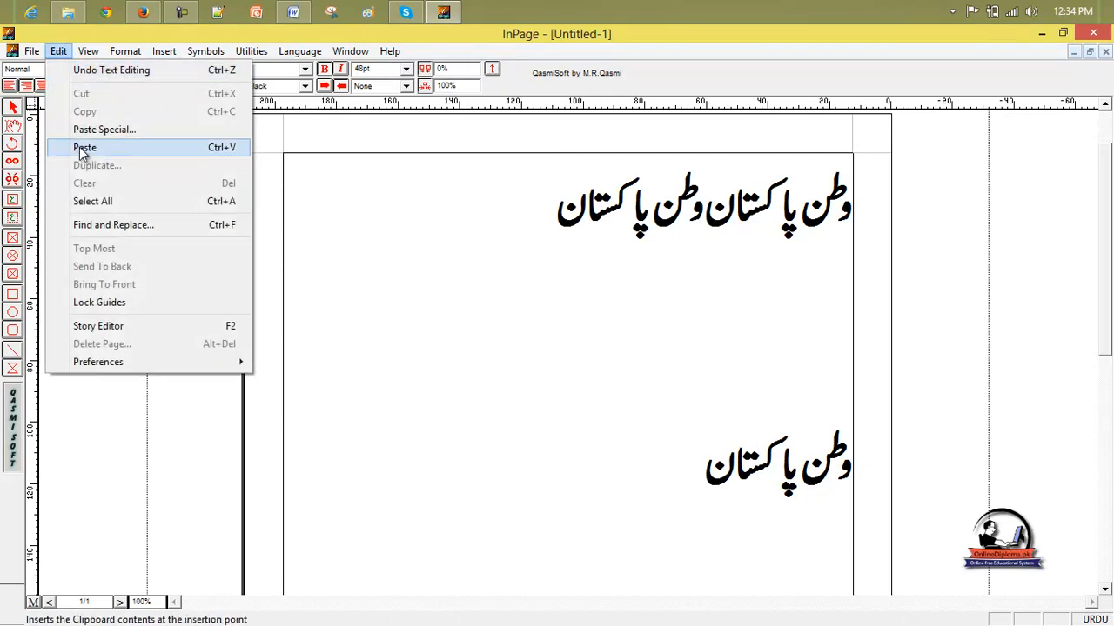
pyautogui.click(80, 147)
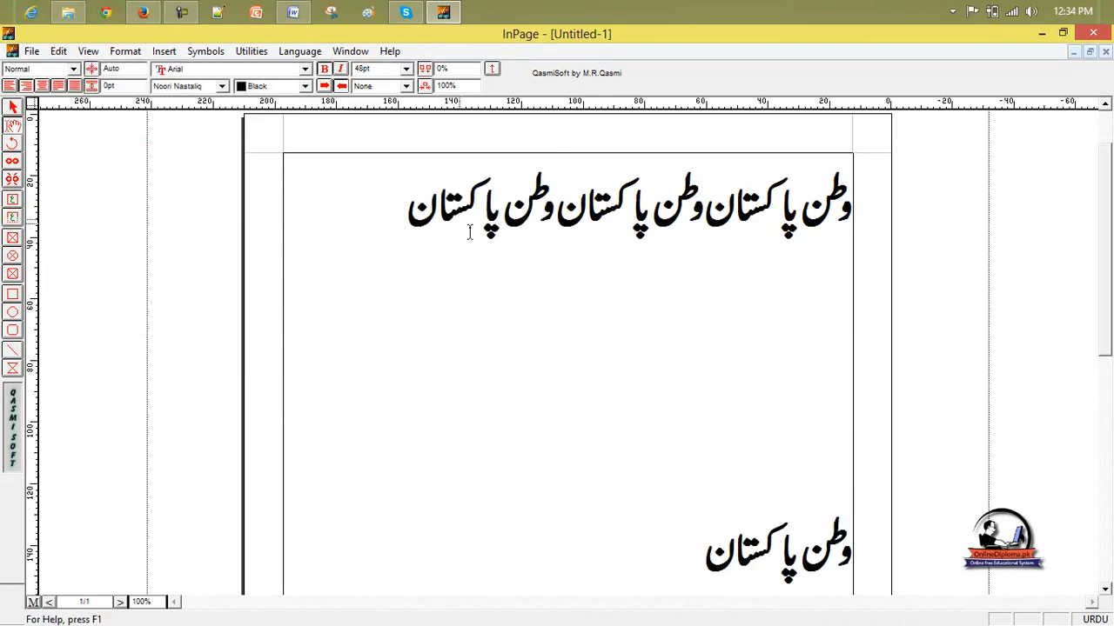
# Step: Paste the copied phrase three times side by side on the second line
pyautogui.click(57, 51)
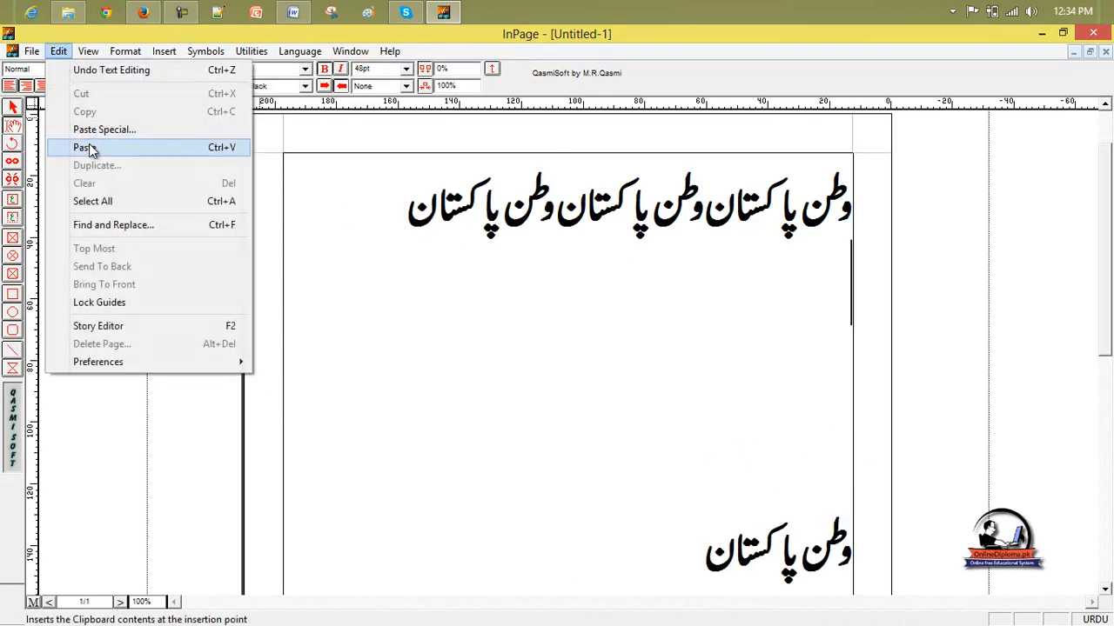
pyautogui.click(90, 150)
pyautogui.click(59, 52)
pyautogui.click(87, 147)
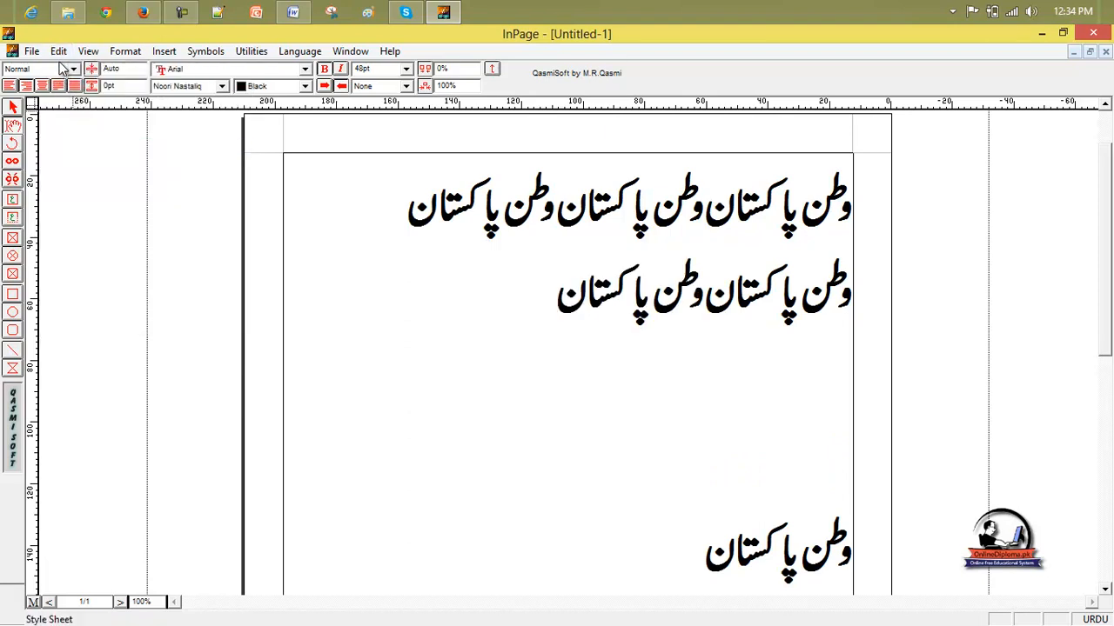
pyautogui.click(59, 51)
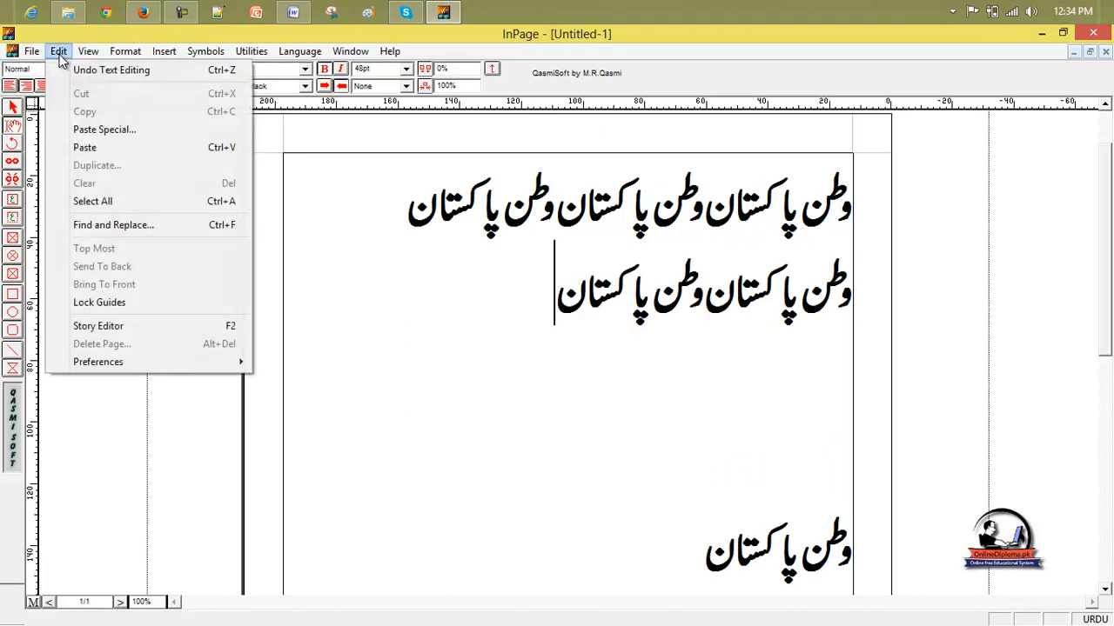
pyautogui.click(84, 148)
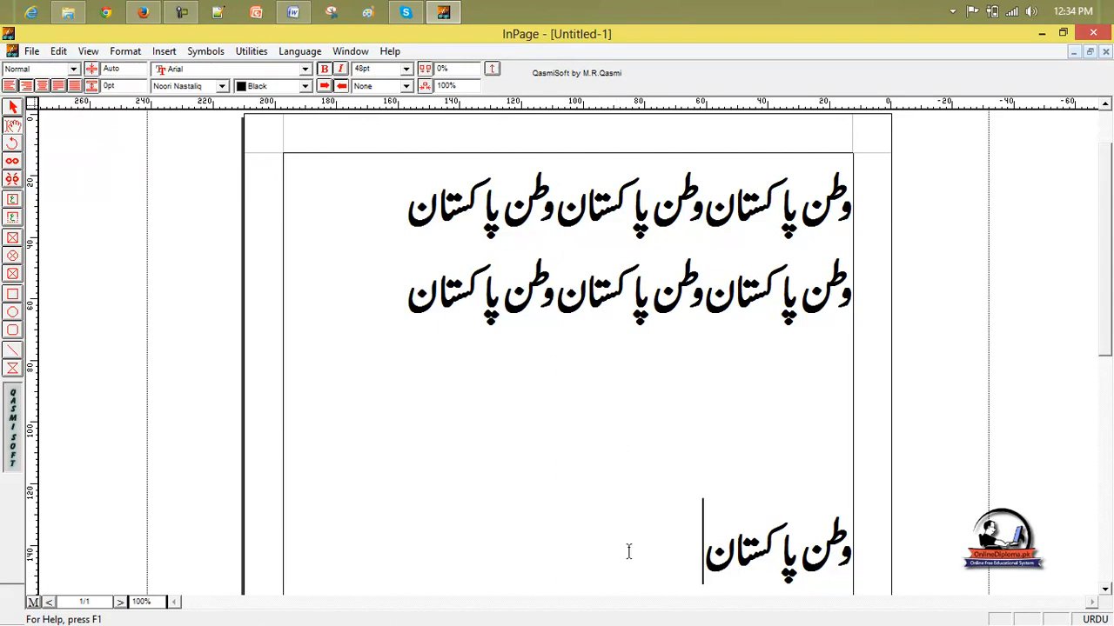
# Step: Copy the single phrase below the two filled lines and delete it from the page
pyautogui.moveTo(624, 547); pyautogui.dragTo(890, 592)
pyautogui.hotkey('ctrl', 'c')
pyautogui.press('Delete')
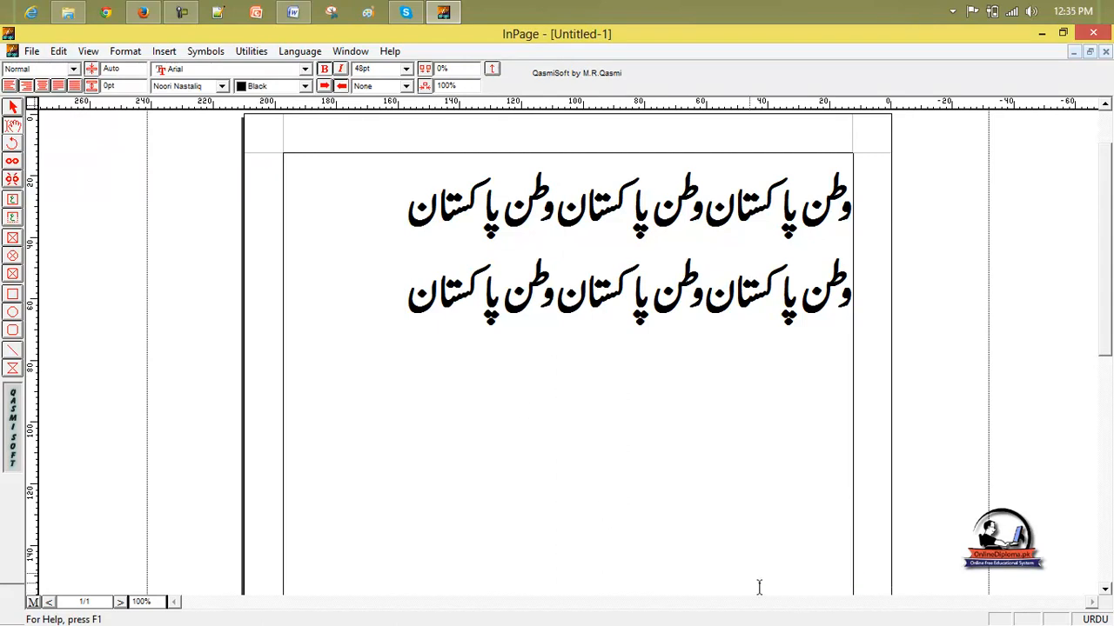
# Step: Undo the deletion of the lower phrase, and redo and undo it two more times
pyautogui.click(56, 51)
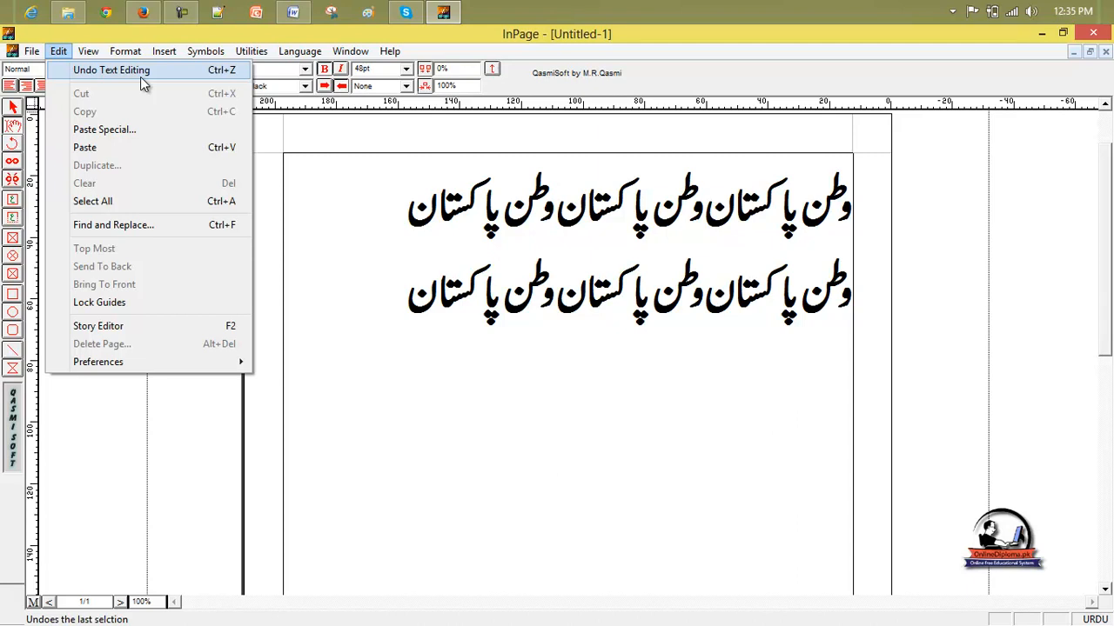
pyautogui.click(142, 75)
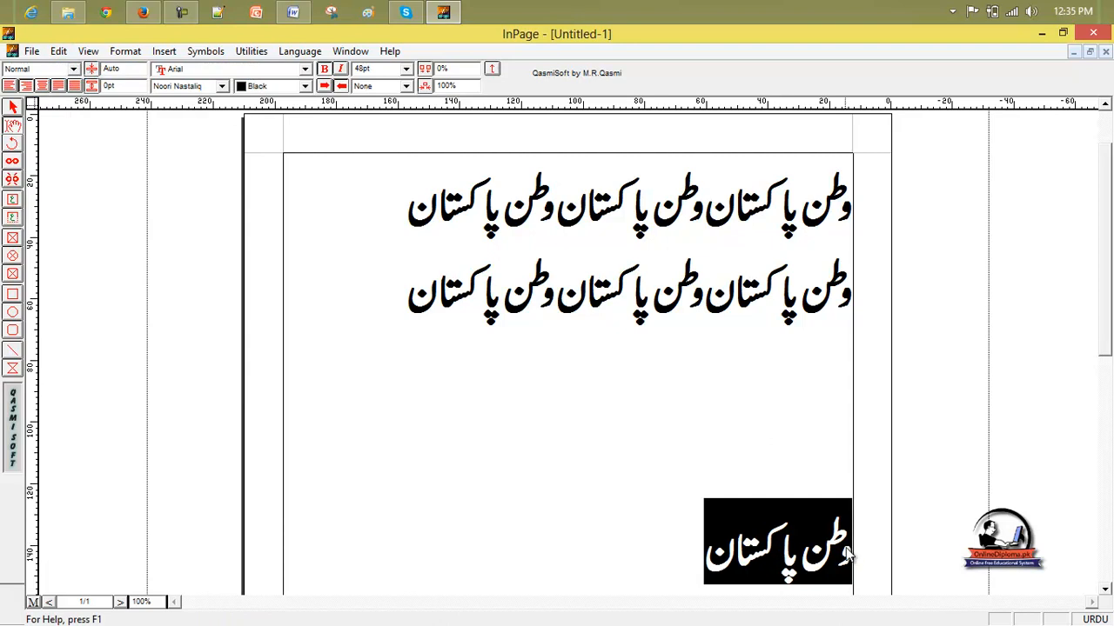
pyautogui.click(68, 52)
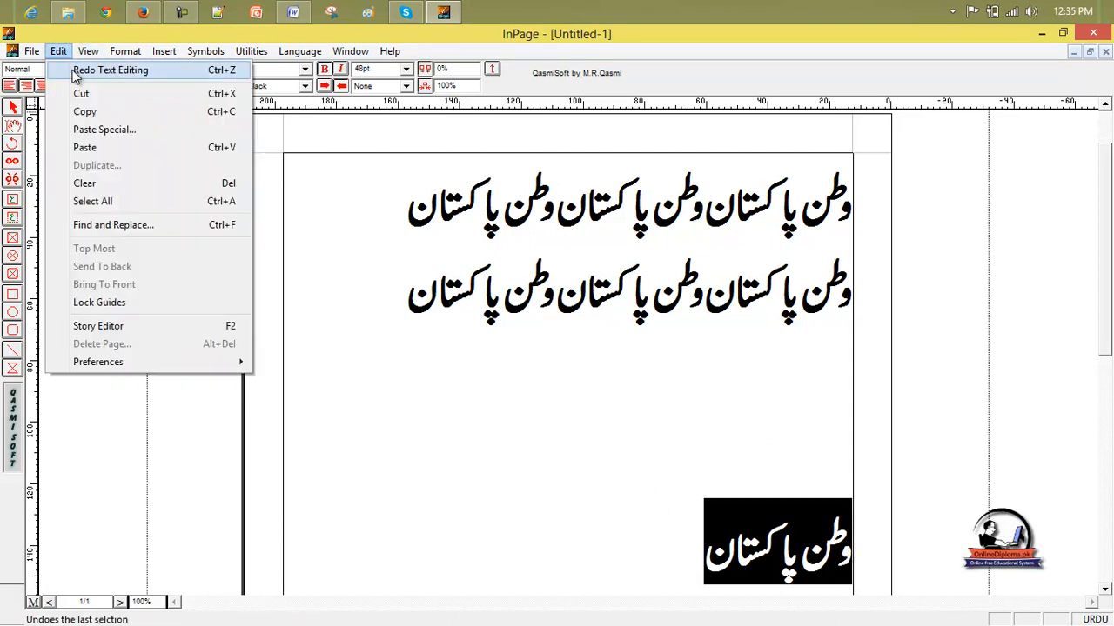
pyautogui.click(73, 71)
pyautogui.click(54, 51)
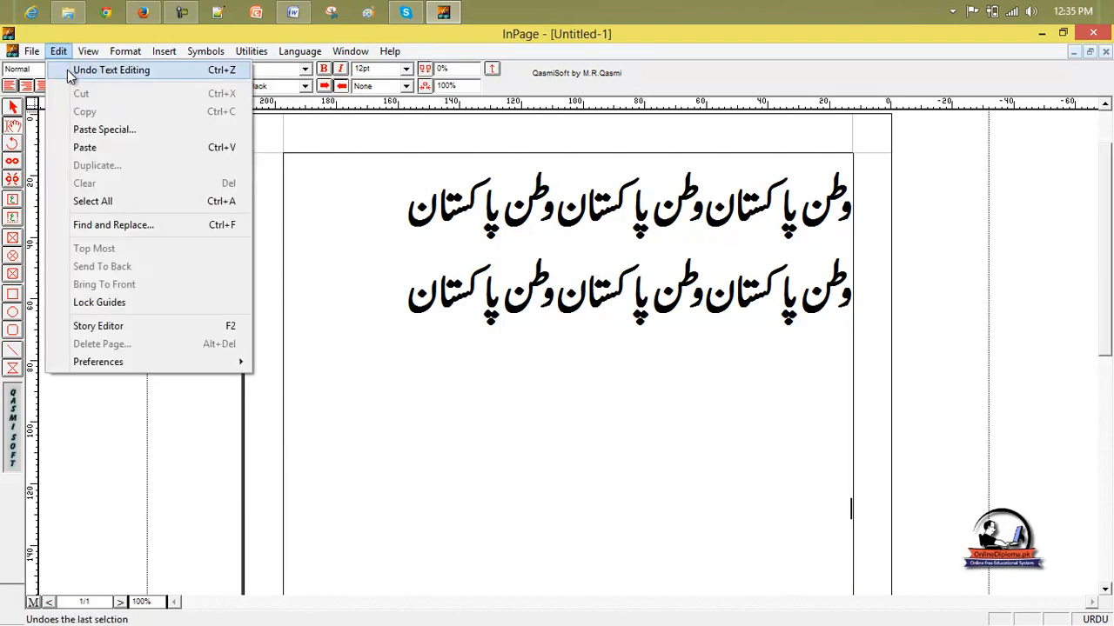
pyautogui.click(69, 73)
pyautogui.click(58, 52)
pyautogui.click(74, 71)
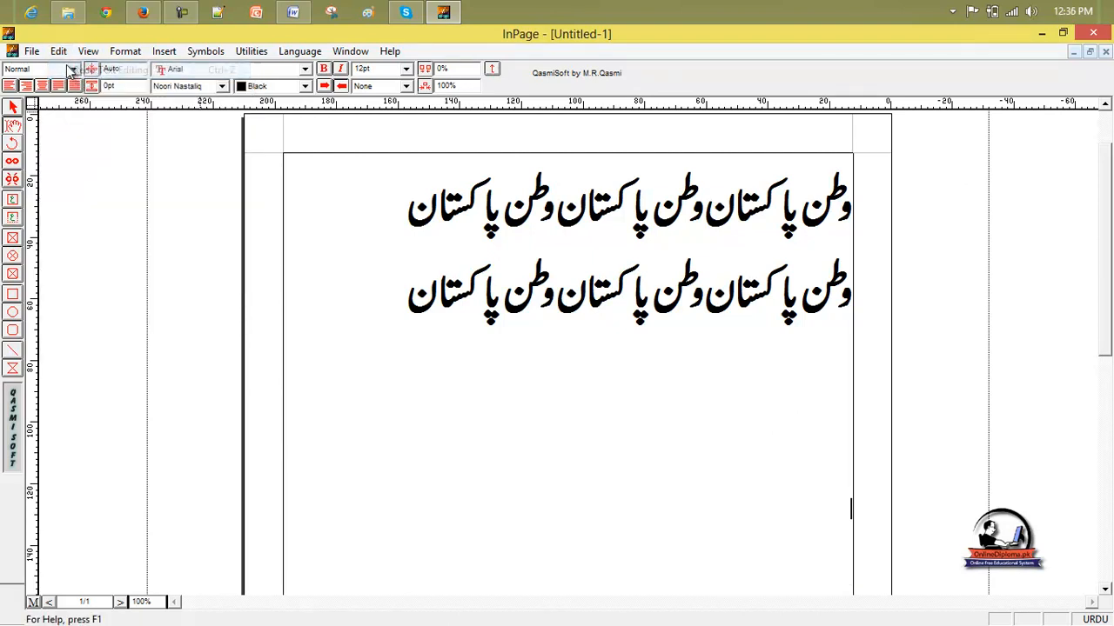
pyautogui.click(58, 51)
pyautogui.click(71, 71)
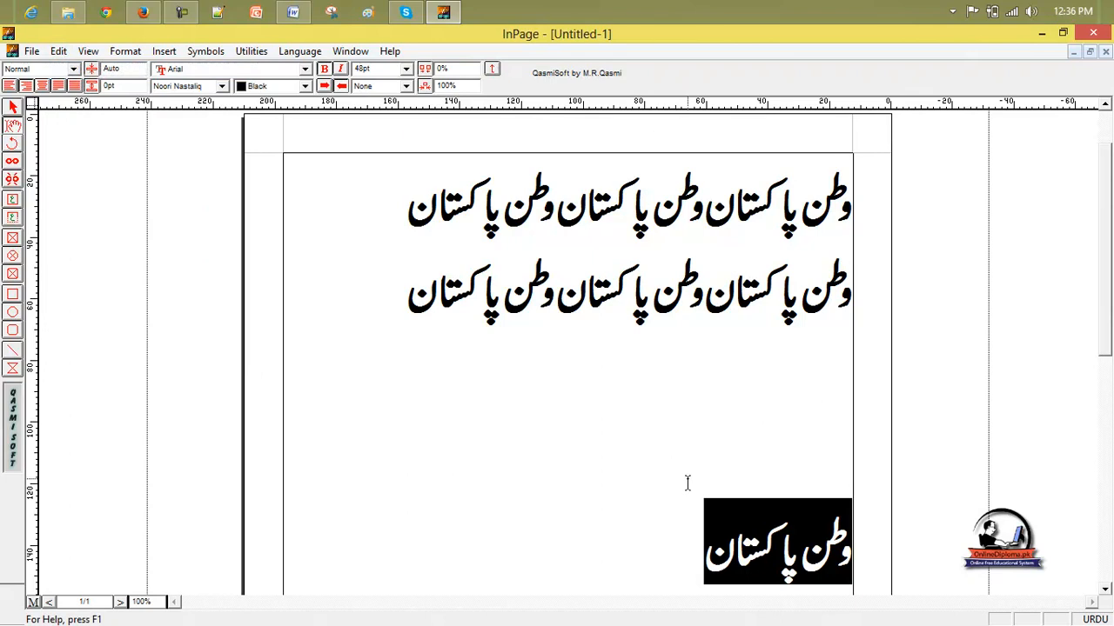
# Step: Use Paste Special with the Text format to paste the clipboard contents over the selected lower phrase
pyautogui.click(57, 52)
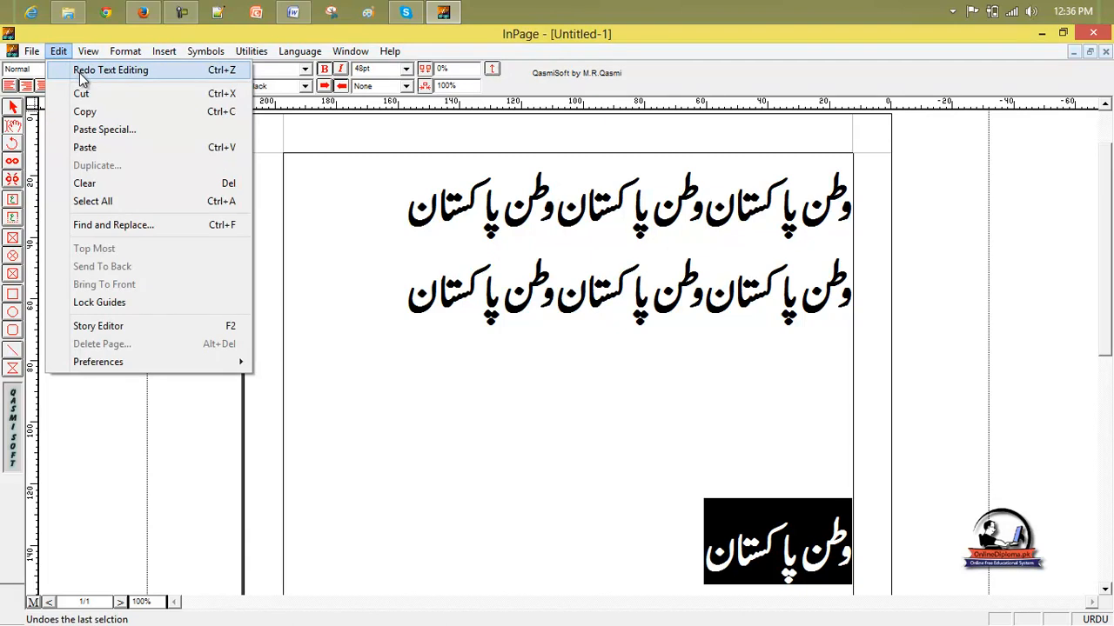
pyautogui.click(106, 131)
pyautogui.click(489, 311)
pyautogui.click(488, 301)
pyautogui.click(489, 311)
pyautogui.click(488, 302)
pyautogui.click(489, 311)
pyautogui.click(488, 301)
pyautogui.click(489, 311)
pyautogui.click(490, 301)
pyautogui.click(492, 310)
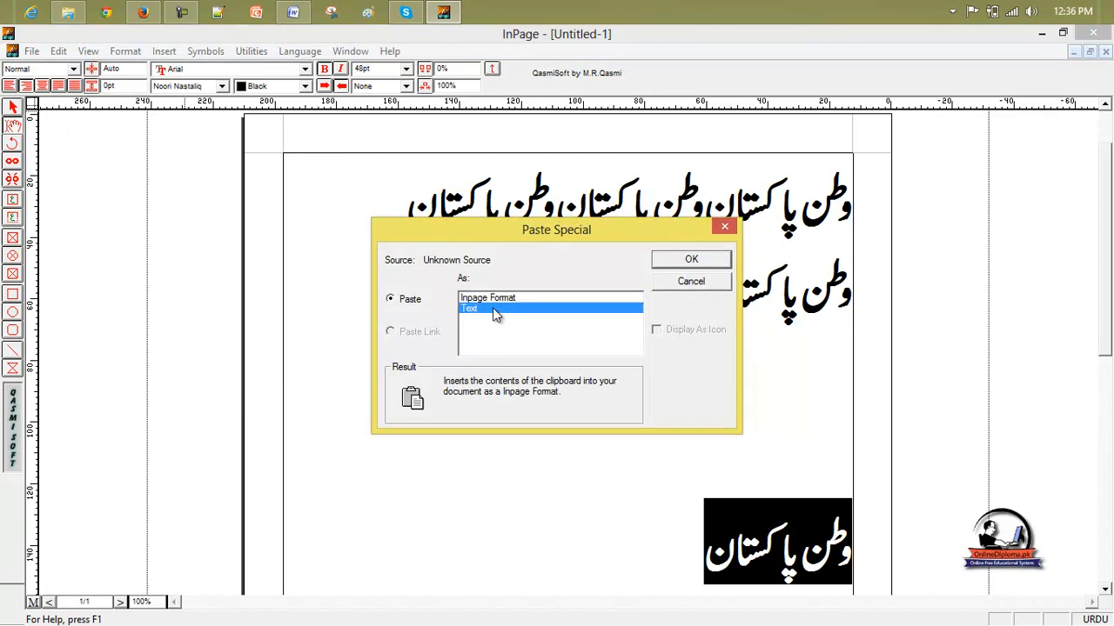
pyautogui.click(492, 302)
pyautogui.click(492, 308)
pyautogui.click(691, 259)
# Step: Paste the copied phrase on the empty third line using Paste Special with the Text format
pyautogui.click(782, 384)
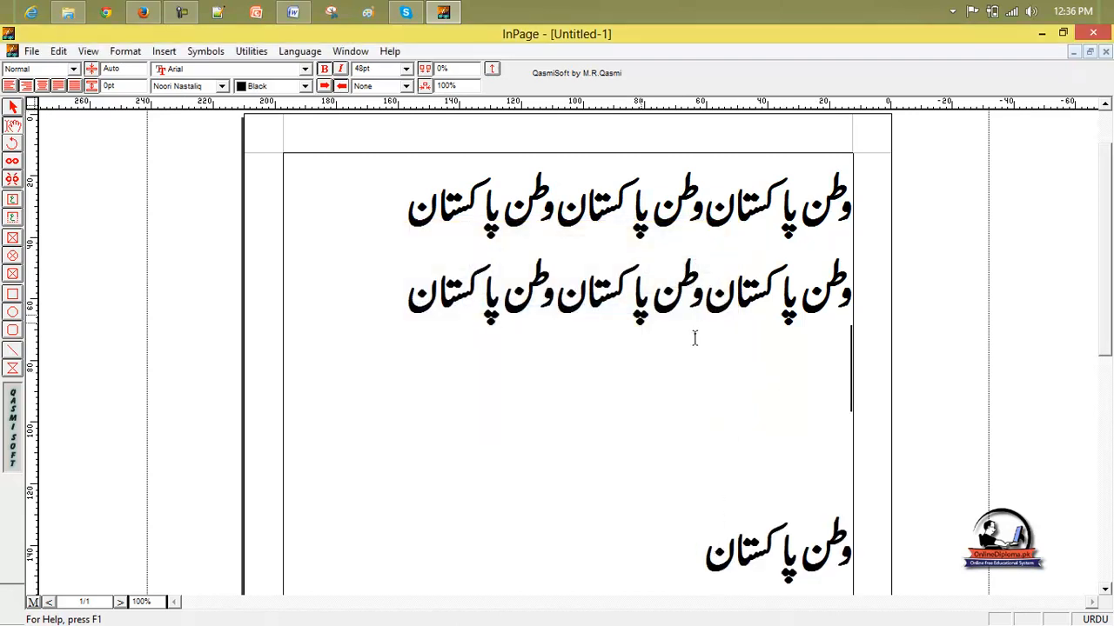
pyautogui.click(58, 51)
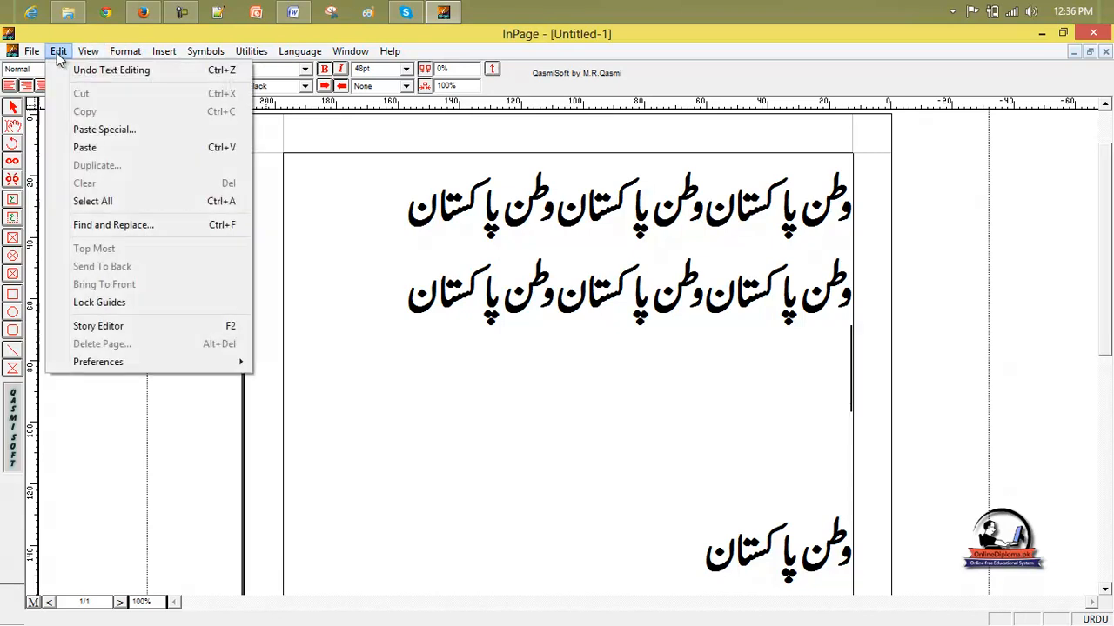
pyautogui.click(95, 130)
pyautogui.click(517, 309)
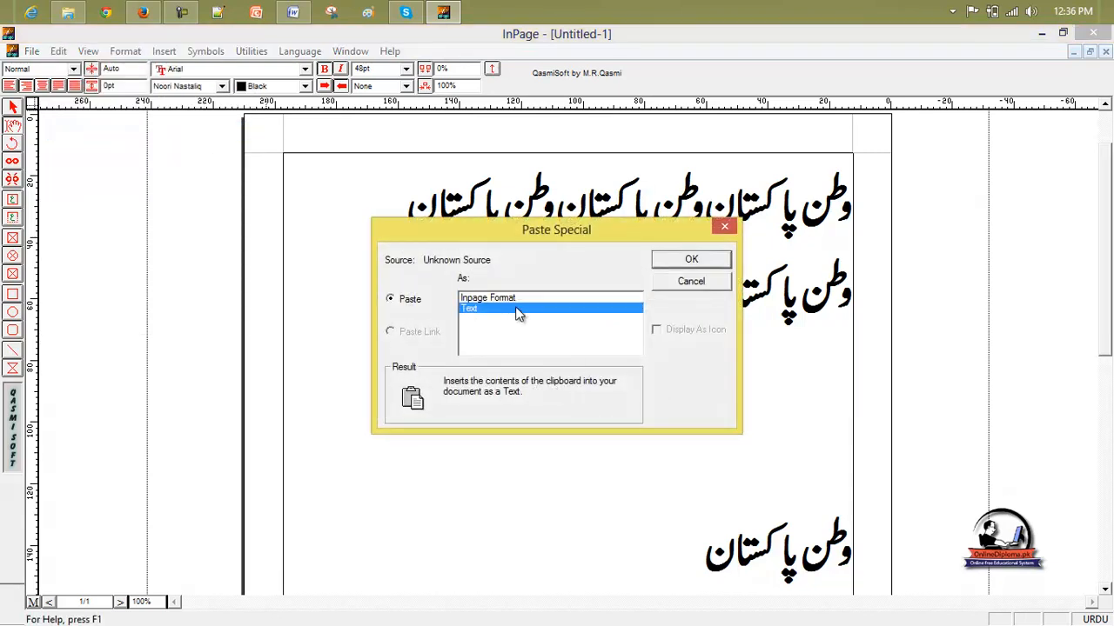
pyautogui.click(675, 260)
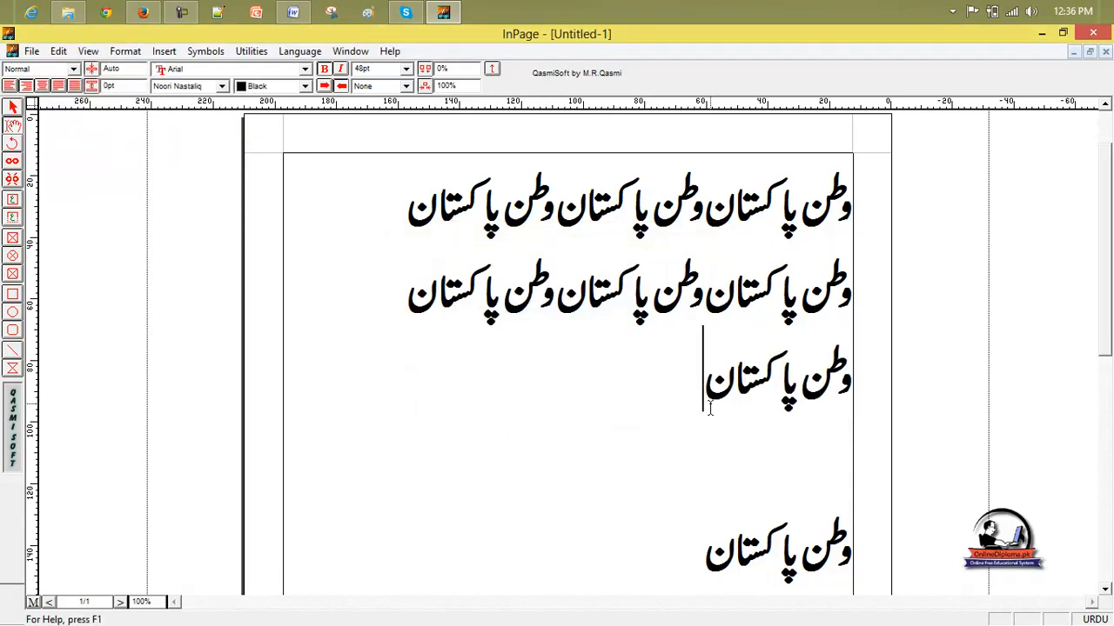
# Step: Try Paste Special with Inpage Format at the end of the third-line phrase
pyautogui.click(58, 51)
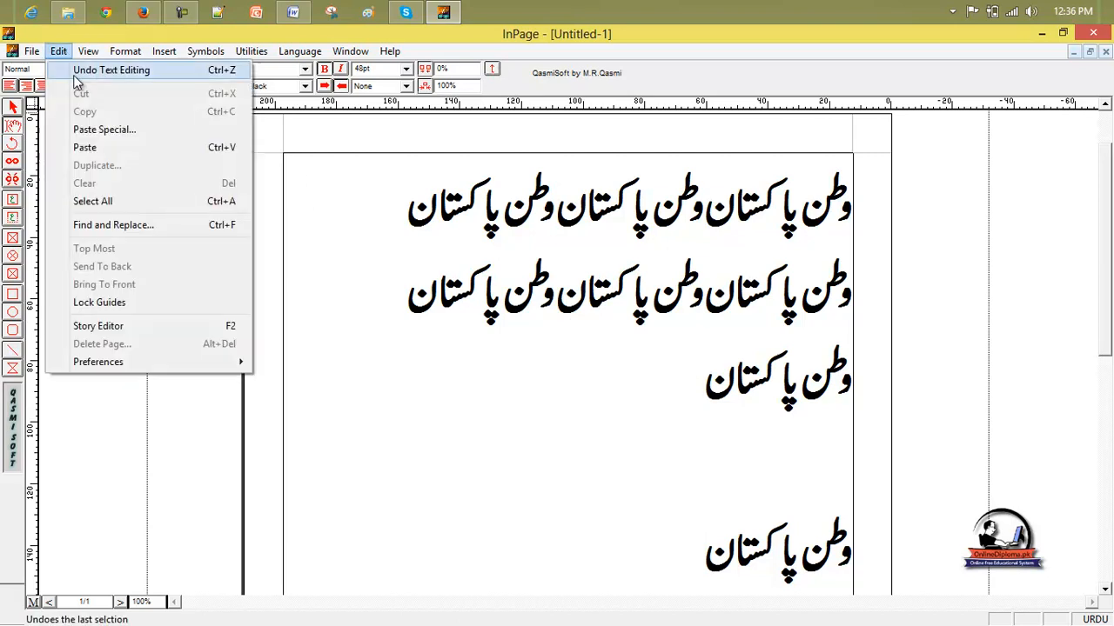
pyautogui.click(102, 129)
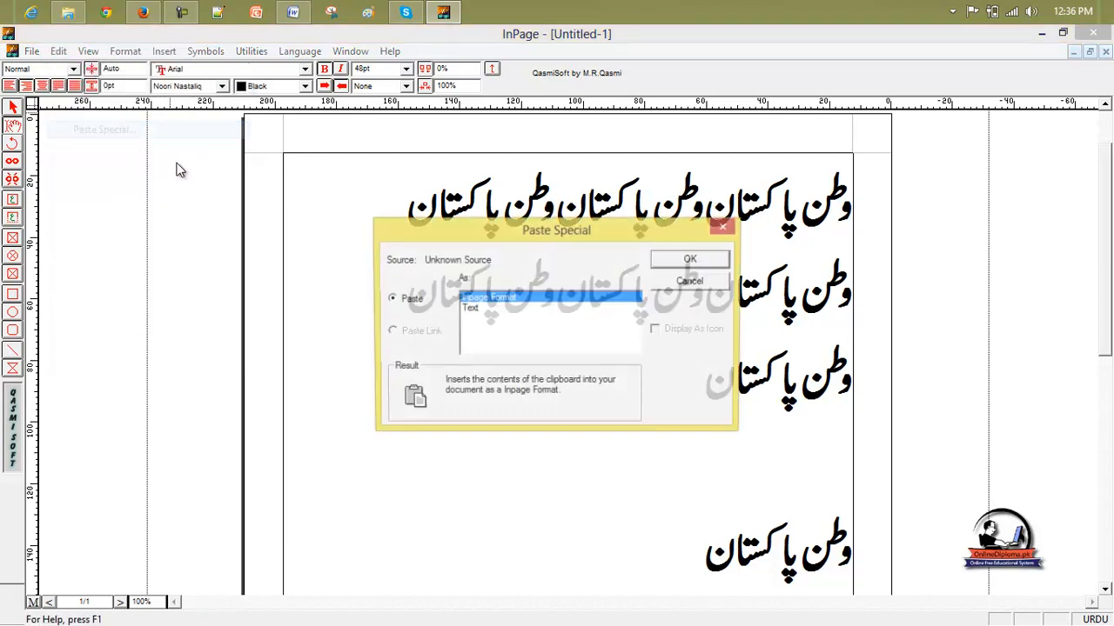
pyautogui.click(492, 309)
pyautogui.click(491, 300)
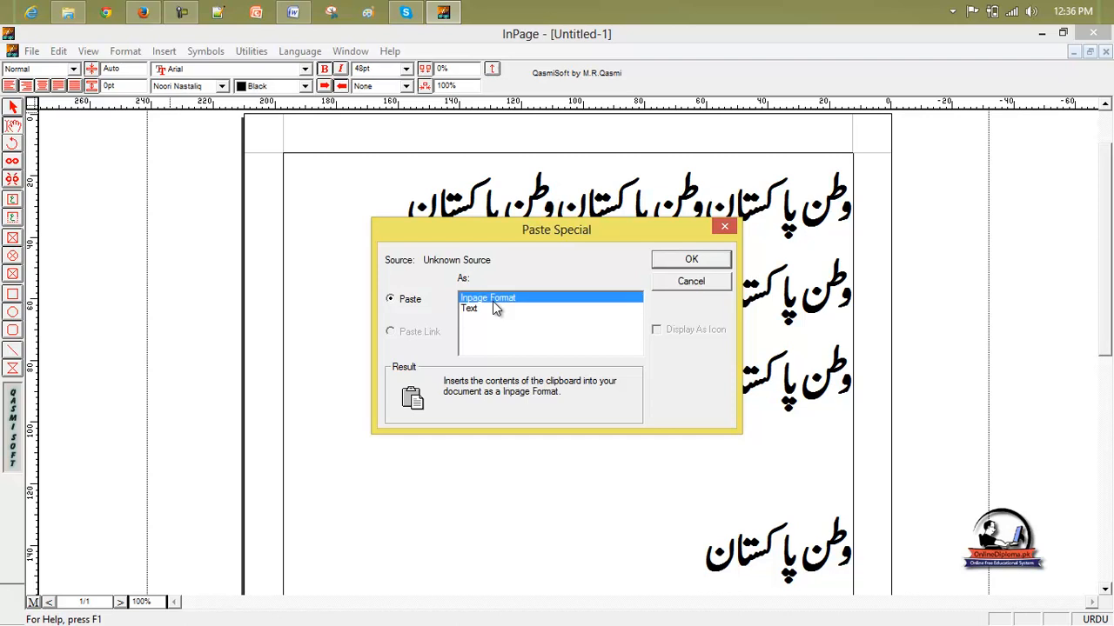
pyautogui.click(692, 258)
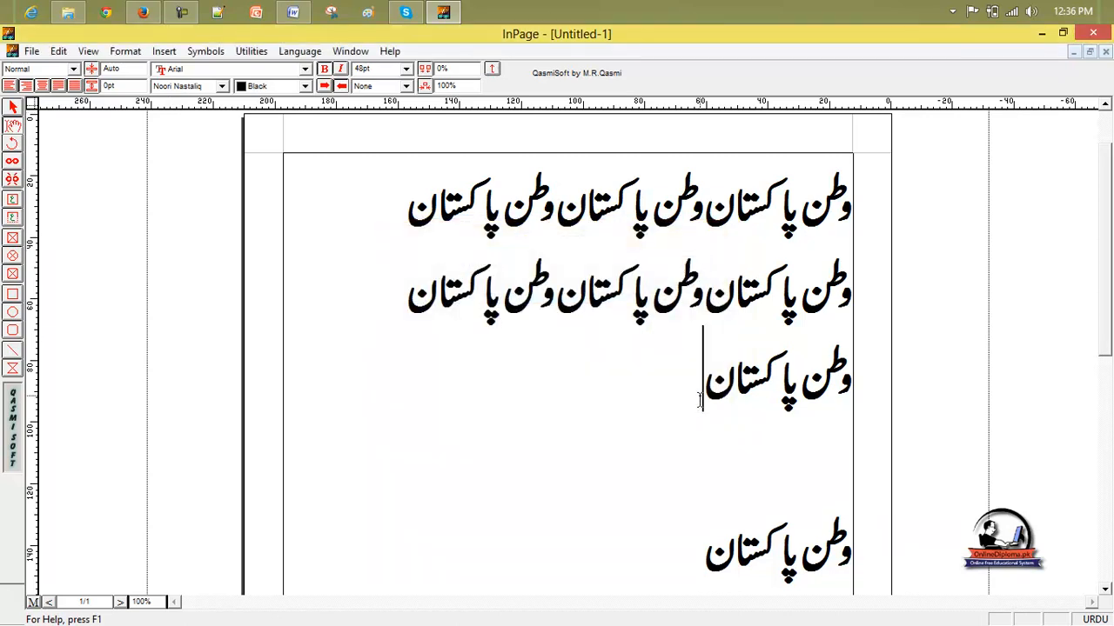
# Step: Copy the third-line phrase and try Paste Special with Inpage Format over the selection
pyautogui.moveTo(705, 383); pyautogui.dragTo(855, 393)
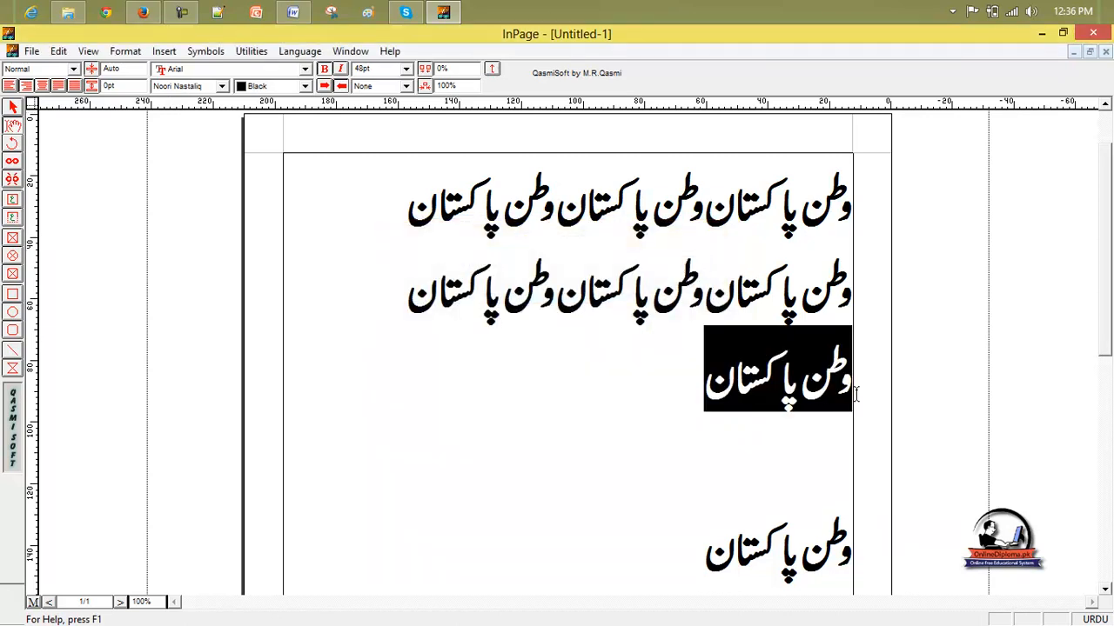
pyautogui.click(58, 50)
pyautogui.click(87, 110)
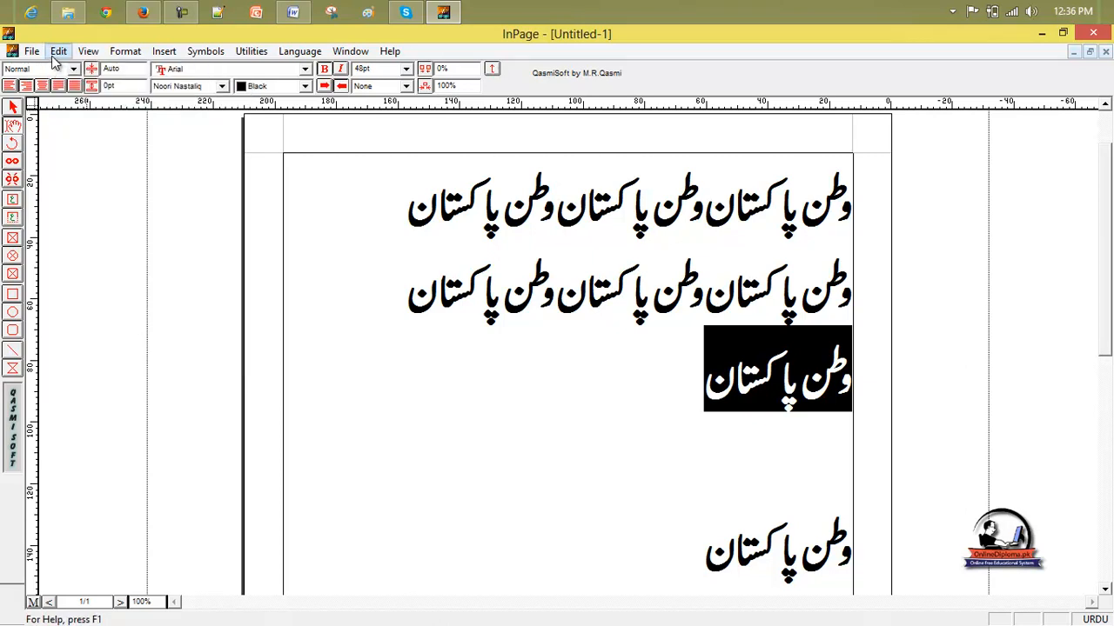
pyautogui.click(59, 50)
pyautogui.click(96, 130)
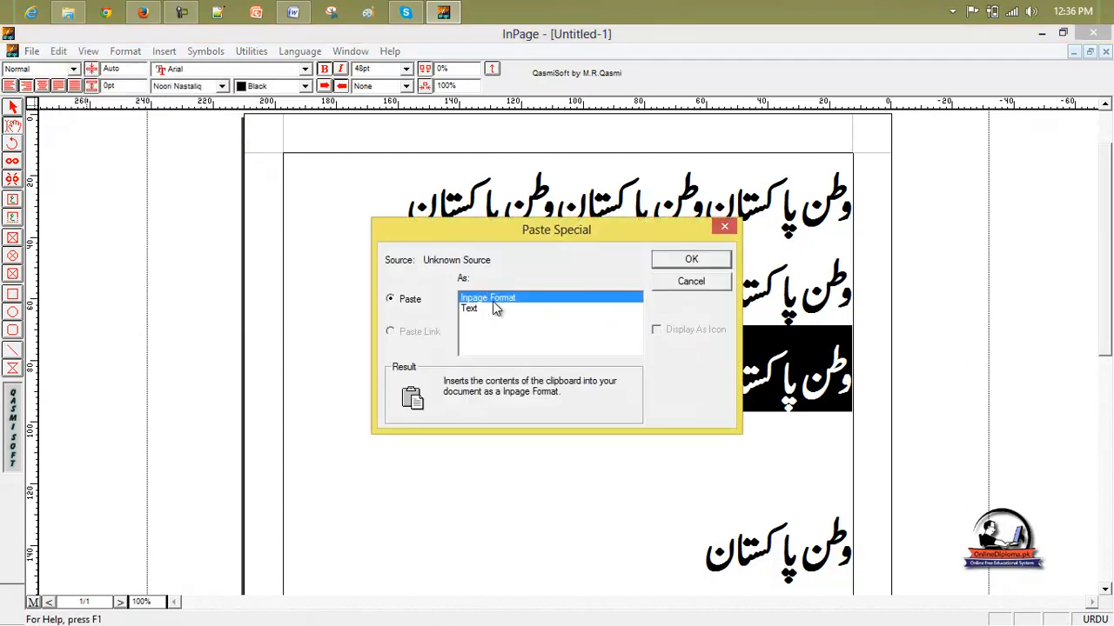
pyautogui.click(688, 262)
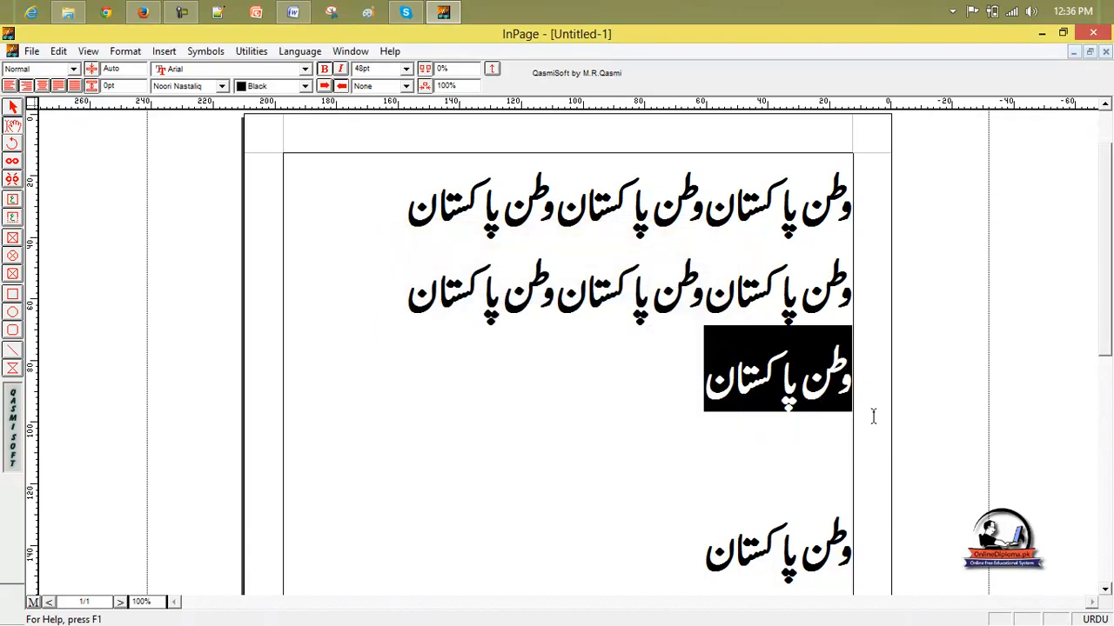
pyautogui.click(852, 376)
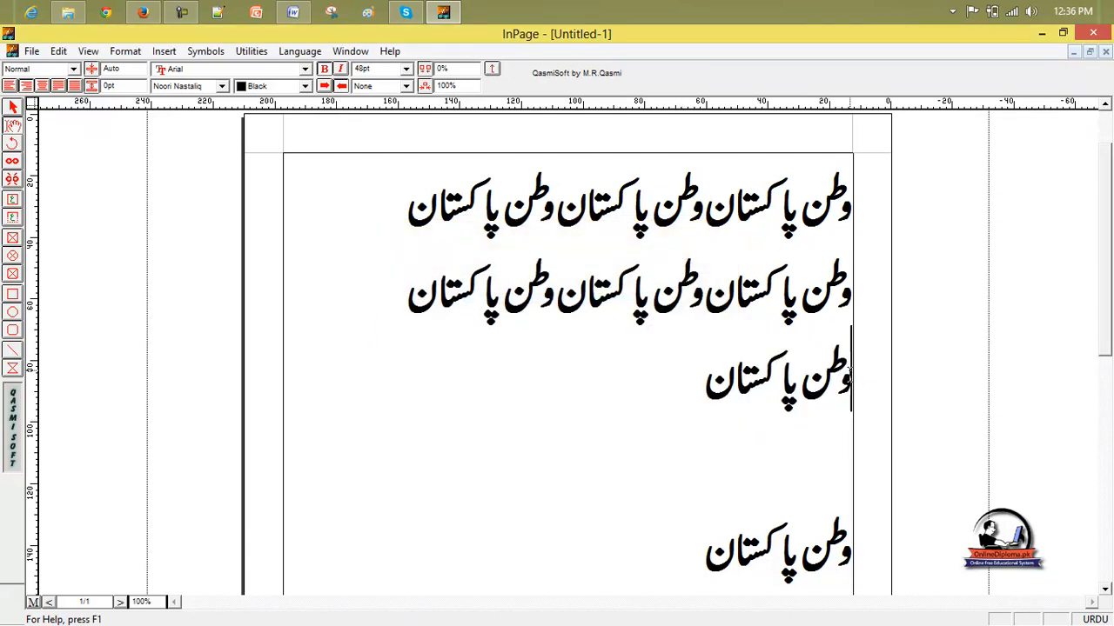
# Step: Switch to the Lesson 10 document in Microsoft Word and copy the red "Edit menu" heading
pyautogui.click(296, 14)
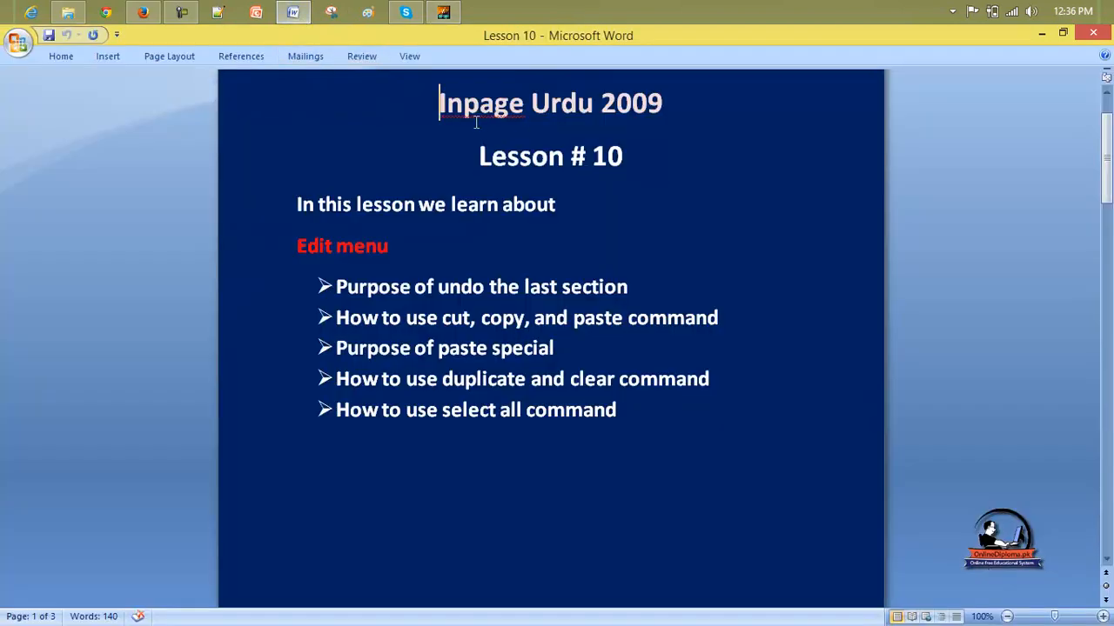
pyautogui.click(19, 42)
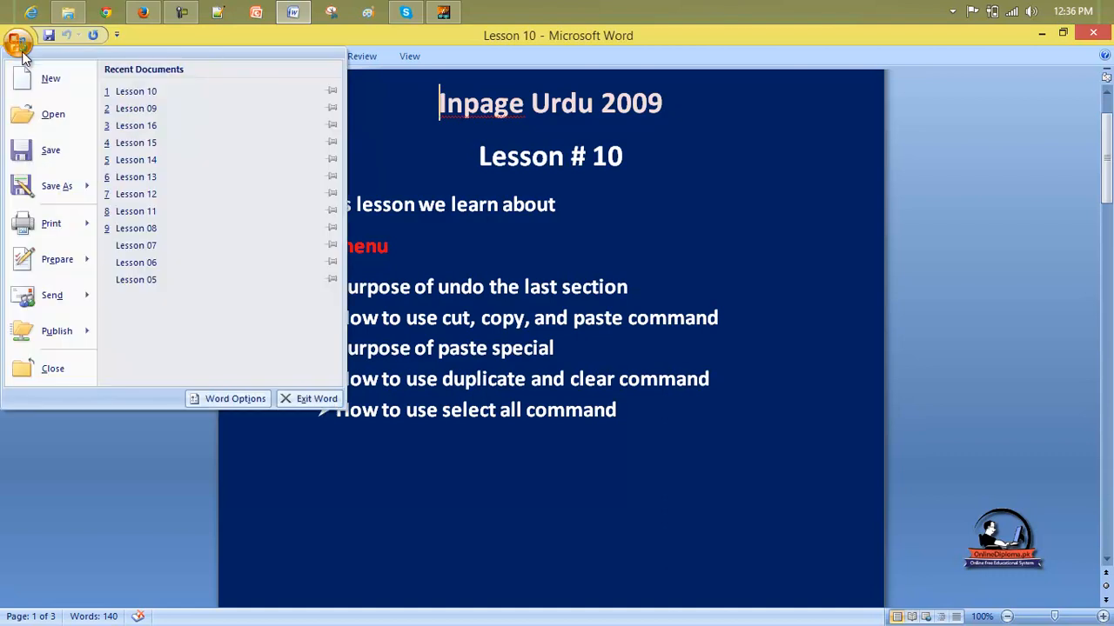
pyautogui.click(398, 211)
pyautogui.click(396, 248)
pyautogui.moveTo(396, 249); pyautogui.dragTo(319, 247)
pyautogui.hotkey('ctrl', 'c')
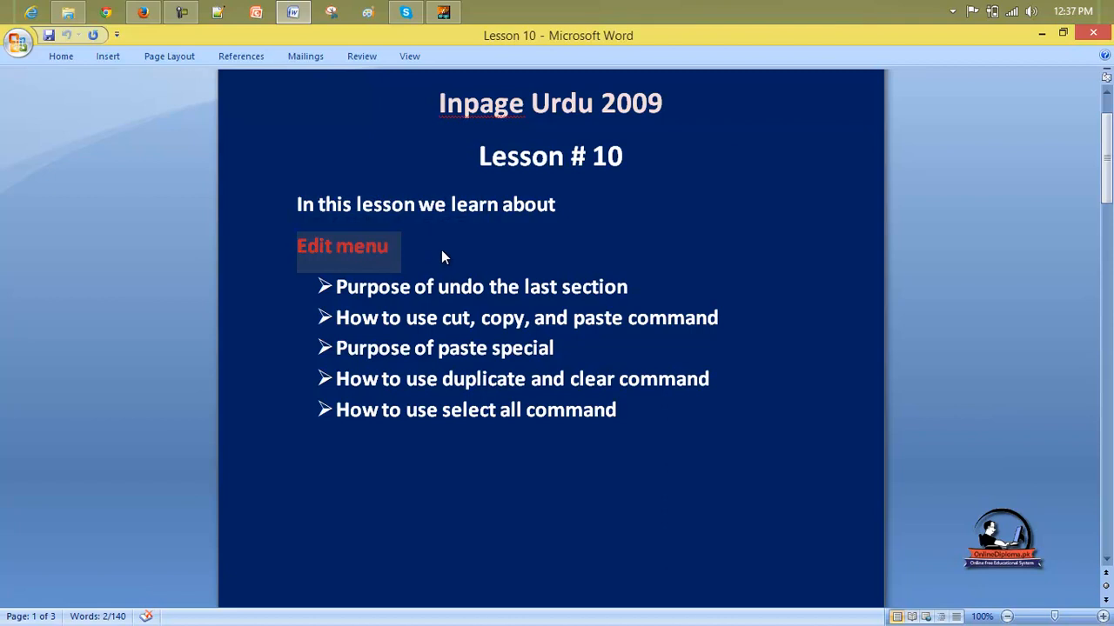
# Step: Switch back to InPage and insert two blank lines above the lowest phrase, leaving the cursor in the gap
pyautogui.click(443, 11)
pyautogui.click(735, 478)
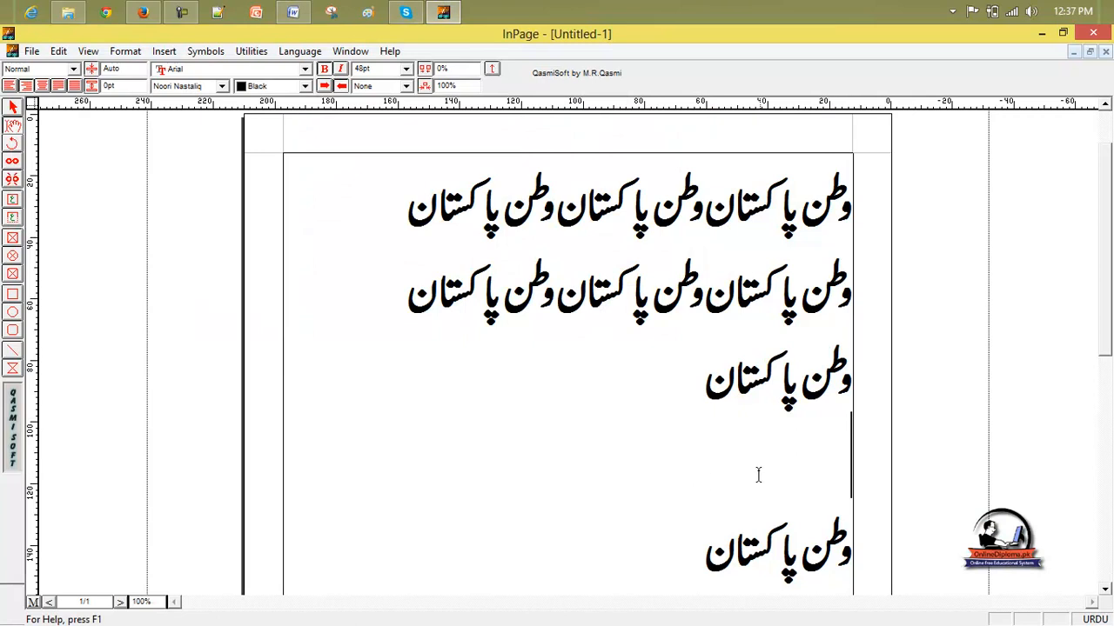
pyautogui.press('Return')
pyautogui.press('Return')
pyautogui.click(811, 390)
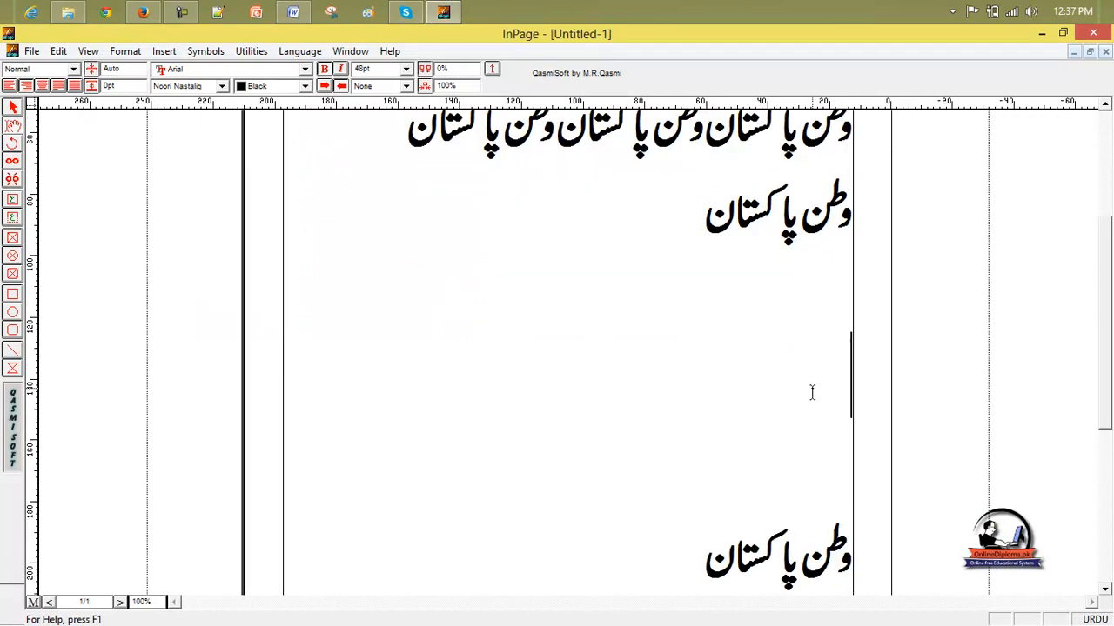
# Step: Paste the copied Word heading between the two lower phrases using Paste Special with the Text format
pyautogui.click(59, 51)
pyautogui.click(87, 129)
pyautogui.click(509, 300)
pyautogui.click(506, 319)
pyautogui.click(504, 309)
pyautogui.click(501, 300)
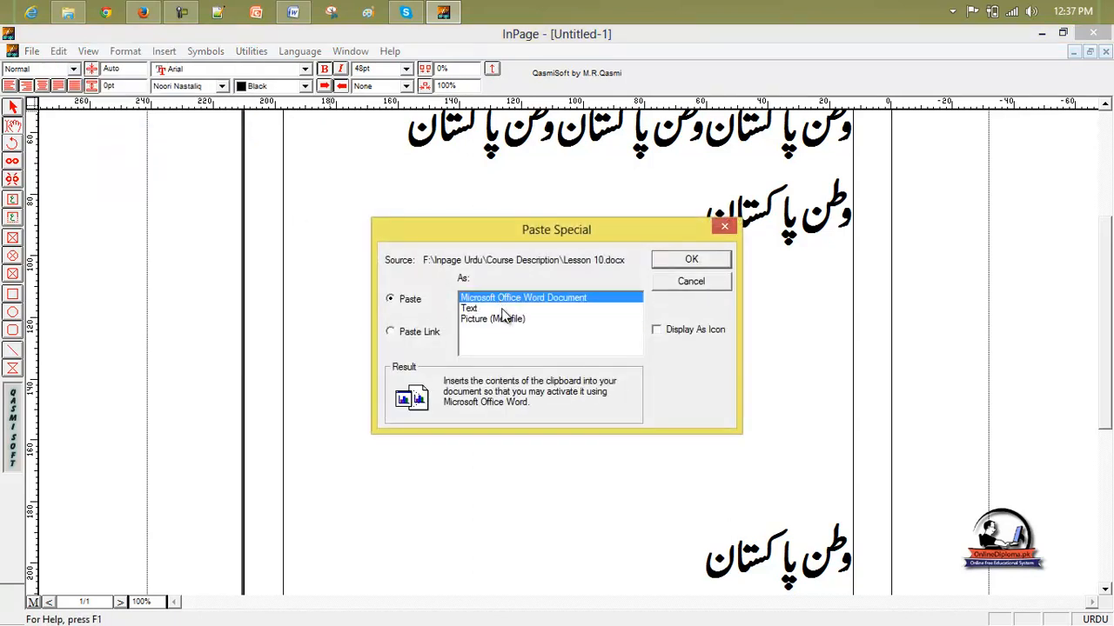
pyautogui.click(504, 309)
pyautogui.click(677, 263)
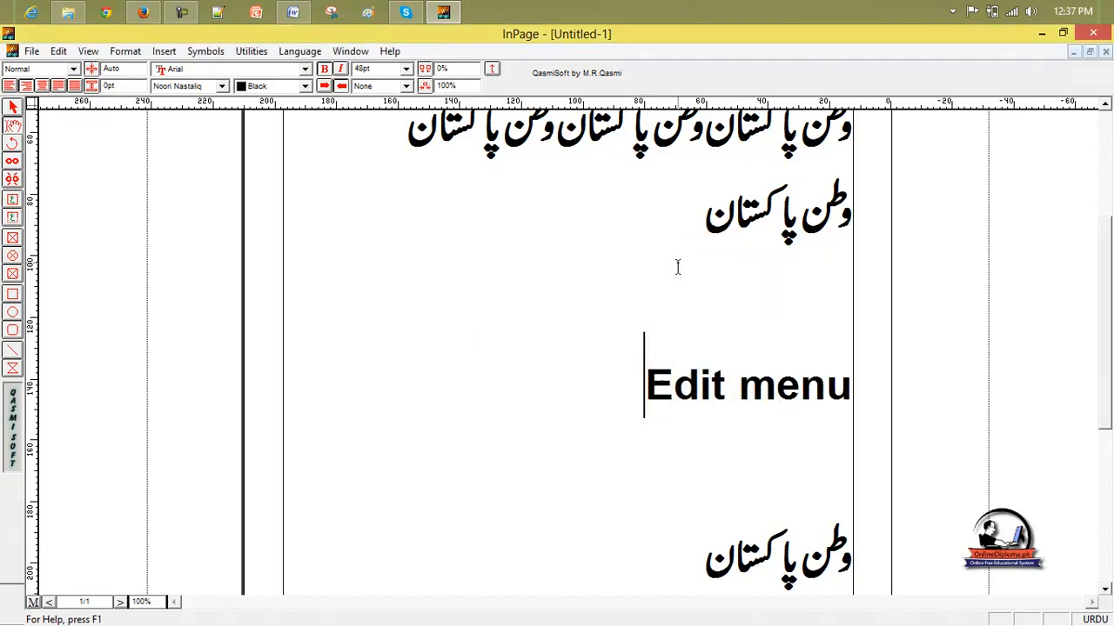
# Step: Compare the pasted "Edit menu" text with the Word original and delete it from the InPage page
pyautogui.moveTo(637, 388)
pyautogui.mouseDown()
pyautogui.moveTo(817, 398)
pyautogui.moveTo(651, 403)
pyautogui.mouseUp()
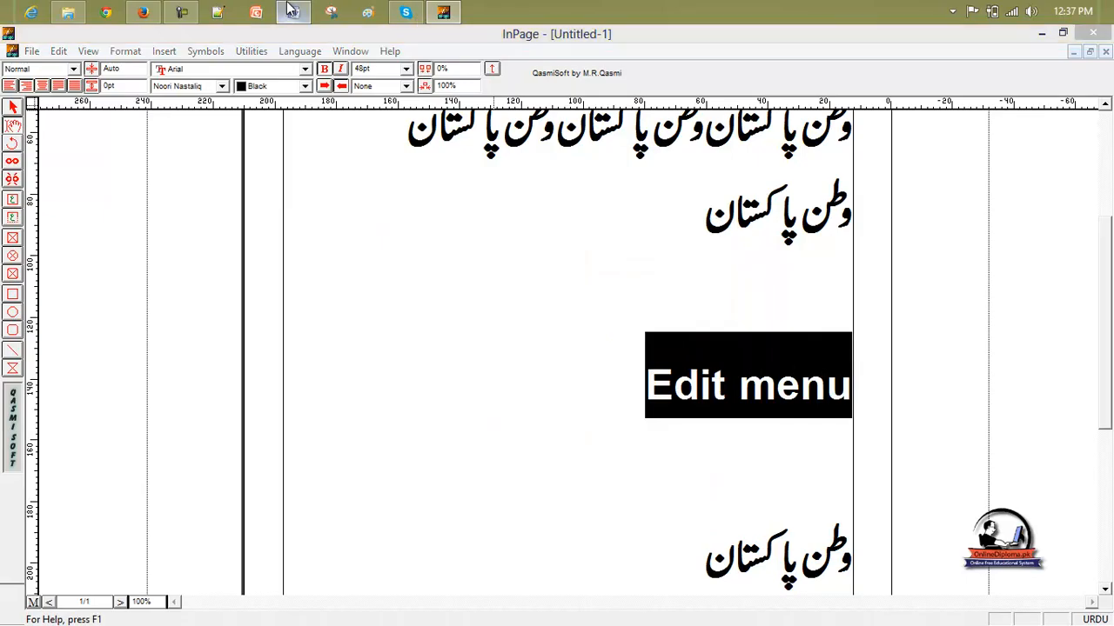
pyautogui.click(292, 12)
pyautogui.click(443, 12)
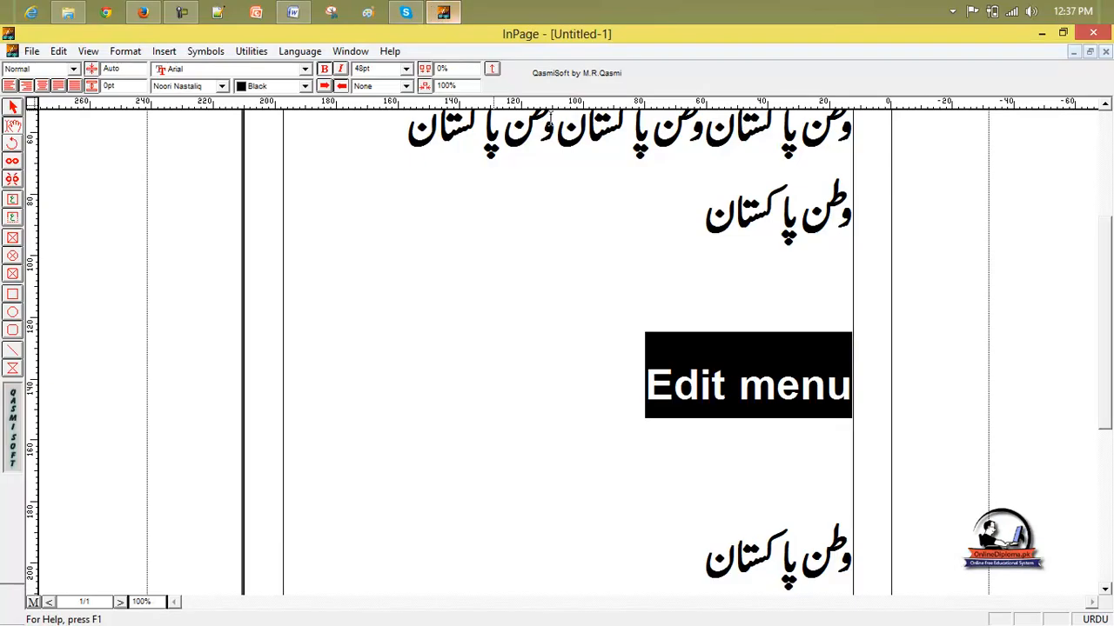
pyautogui.press('BackSpace')
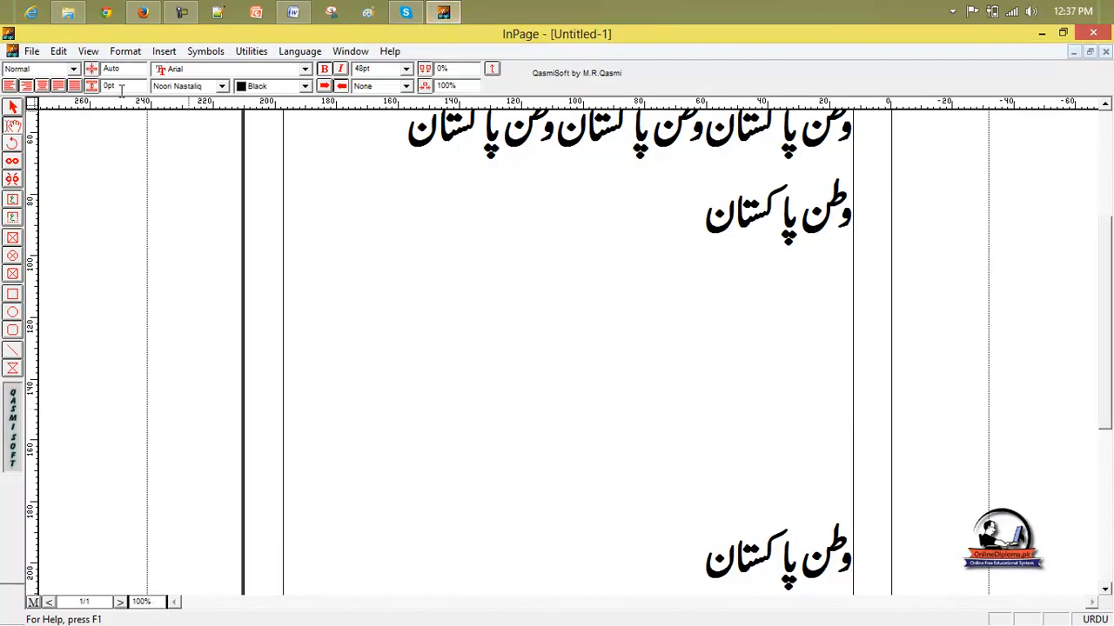
# Step: Paste the copied heading in the gap using Paste Special as a Microsoft Office Word Document
pyautogui.click(59, 52)
pyautogui.click(104, 130)
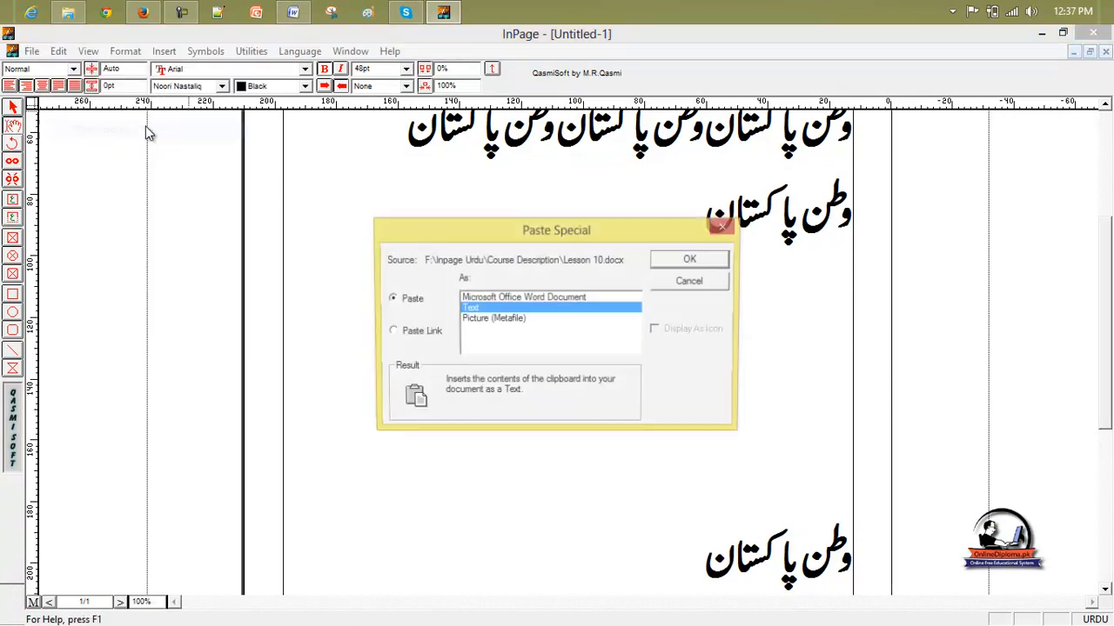
pyautogui.click(492, 298)
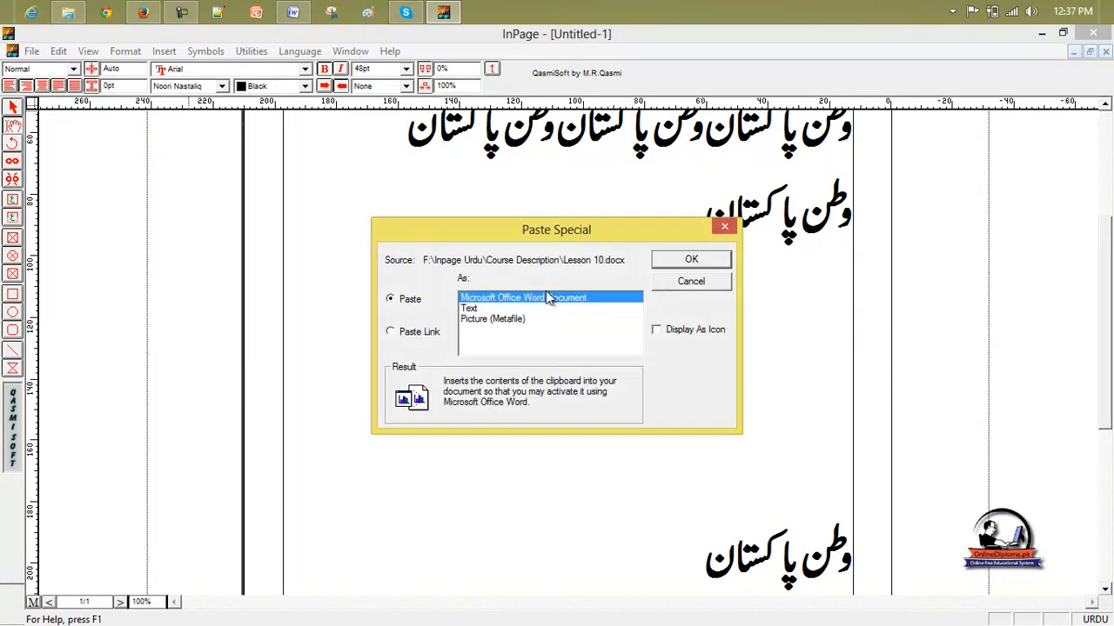
pyautogui.click(667, 263)
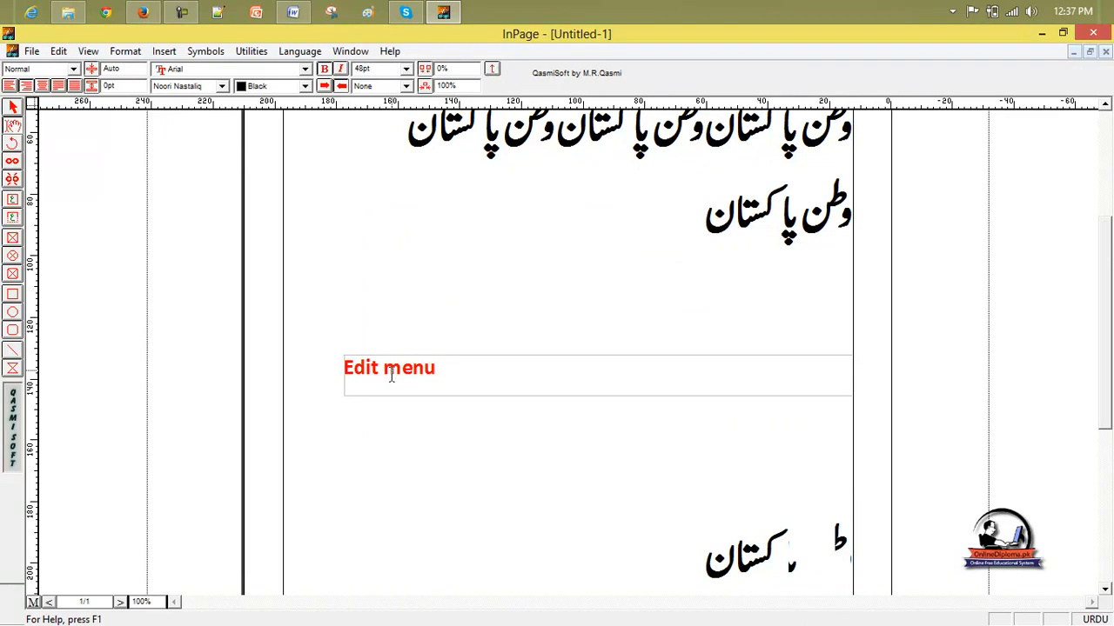
# Step: Try to delete the embedded "Edit menu" Word object from the page, and undo the last edit
pyautogui.click(12, 108)
pyautogui.click(407, 361)
pyautogui.click(15, 128)
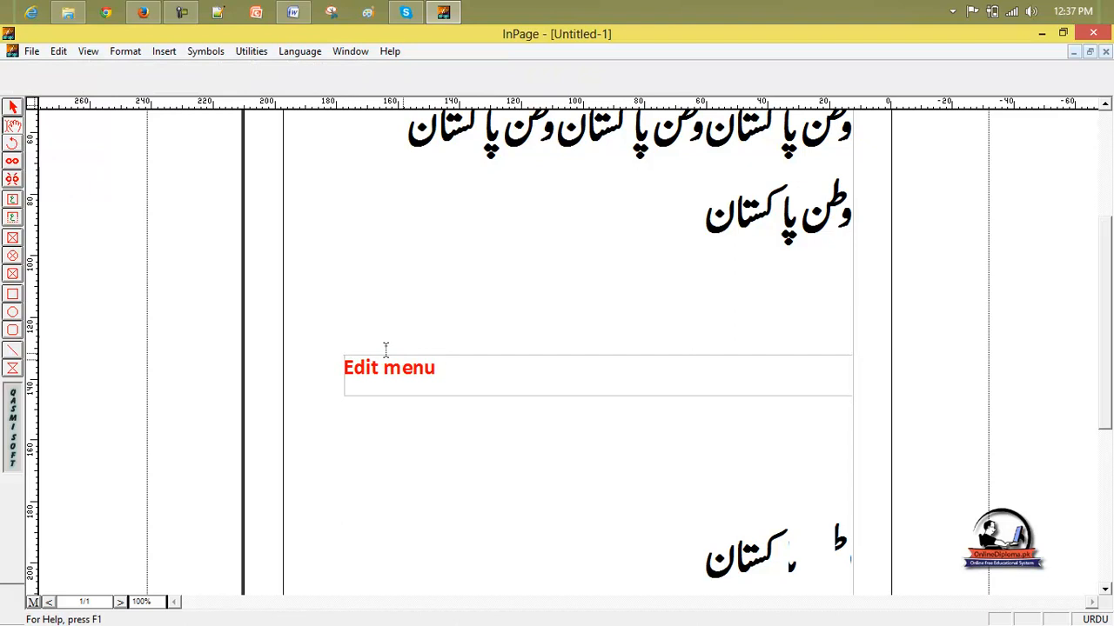
pyautogui.click(438, 372)
pyautogui.press('Delete')
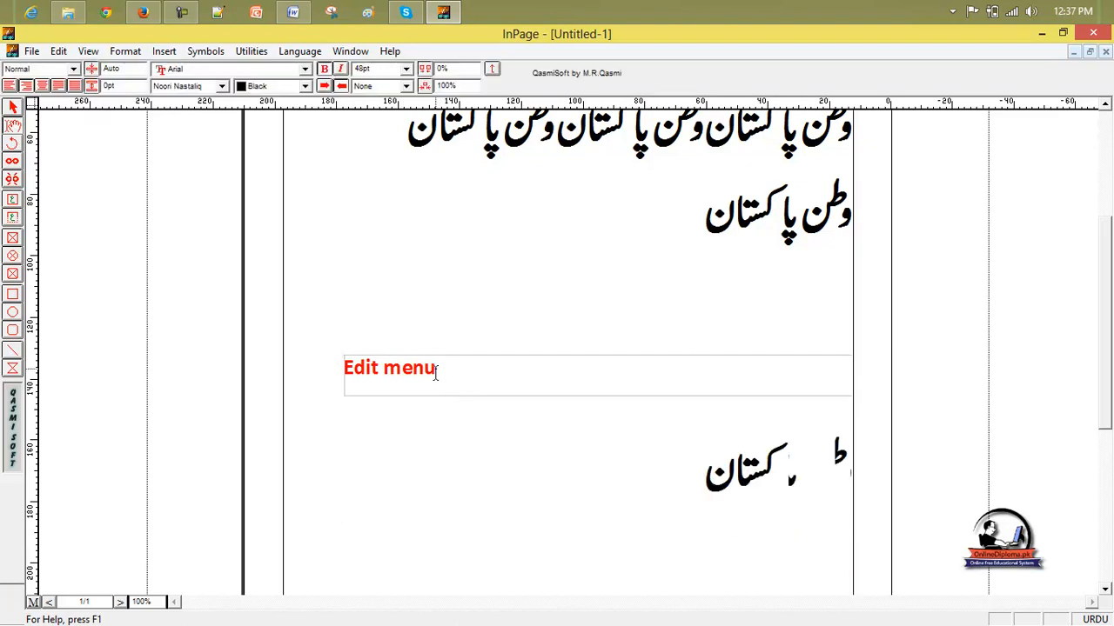
pyautogui.press('Delete')
pyautogui.press('Delete')
pyautogui.press('Delete')
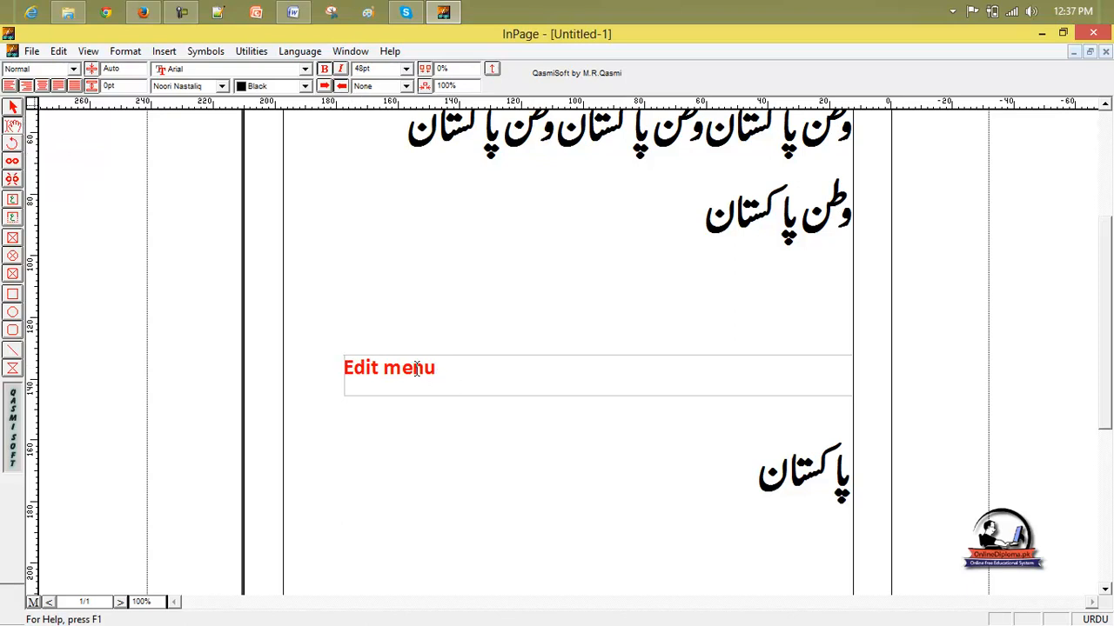
pyautogui.hotkey('ctrl', 'z')
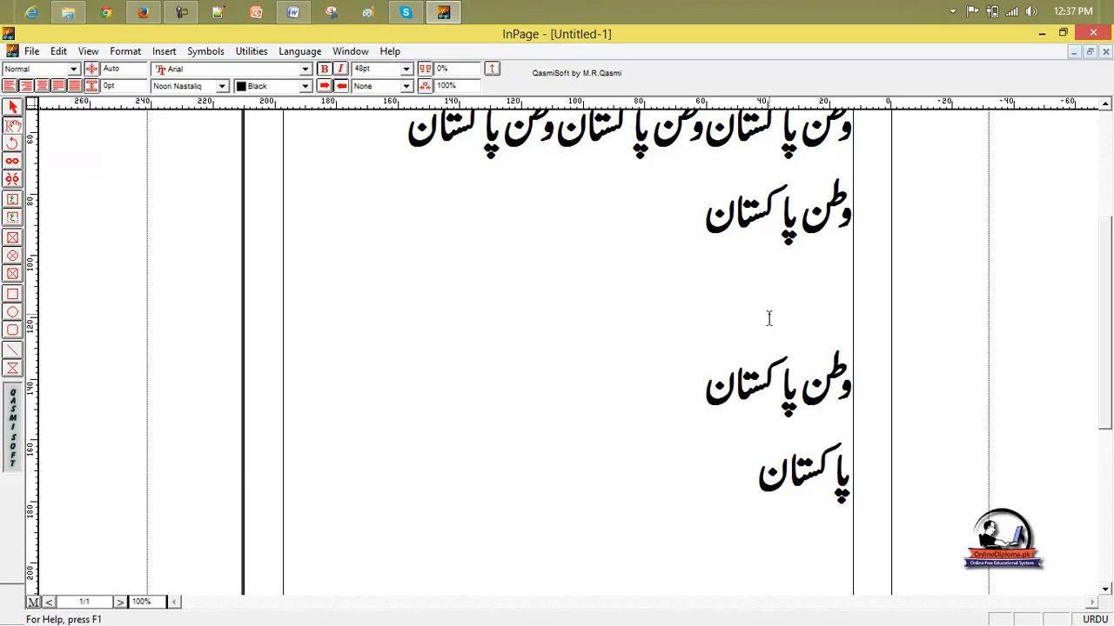
# Step: Paste the copied Word heading in the gap as Picture (Metafile) using Paste Special, and delete the pasted heading
pyautogui.click(13, 107)
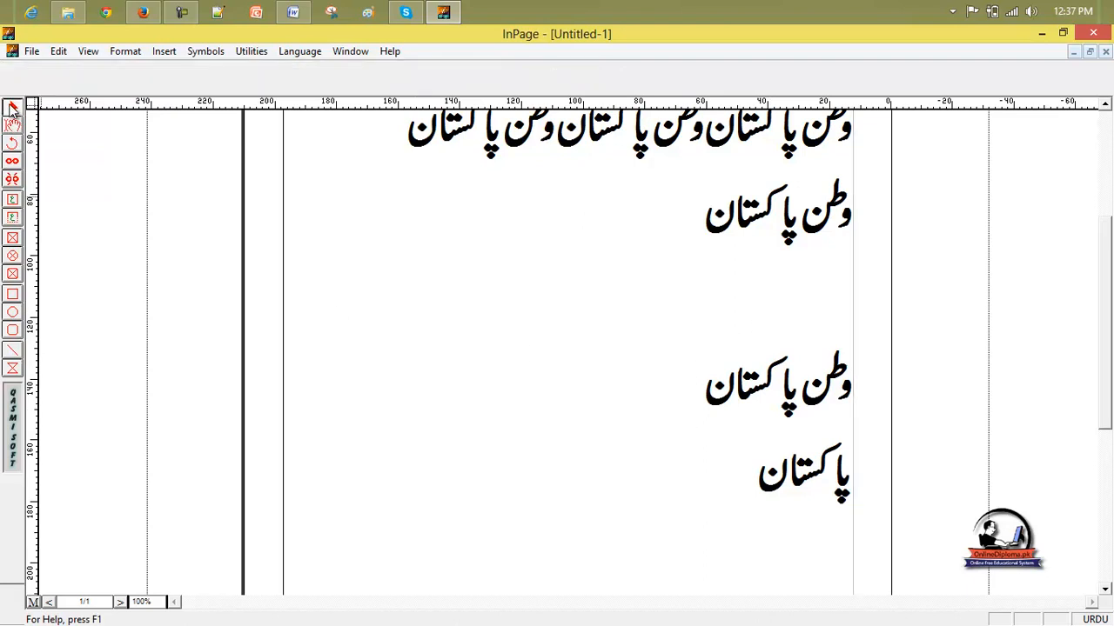
pyautogui.click(59, 52)
pyautogui.click(850, 320)
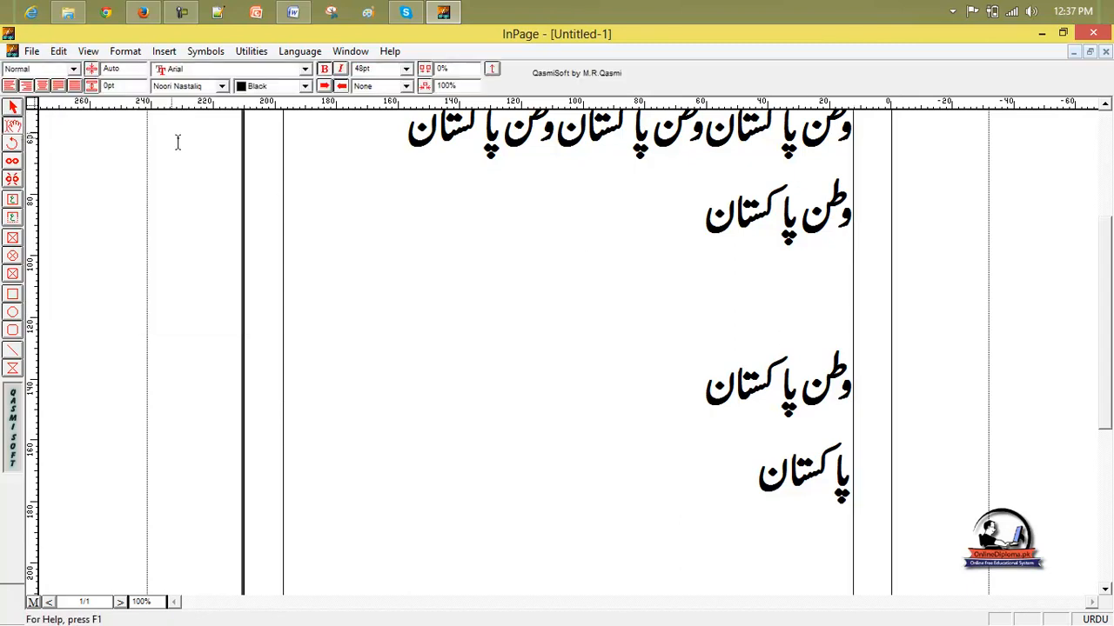
pyautogui.click(57, 52)
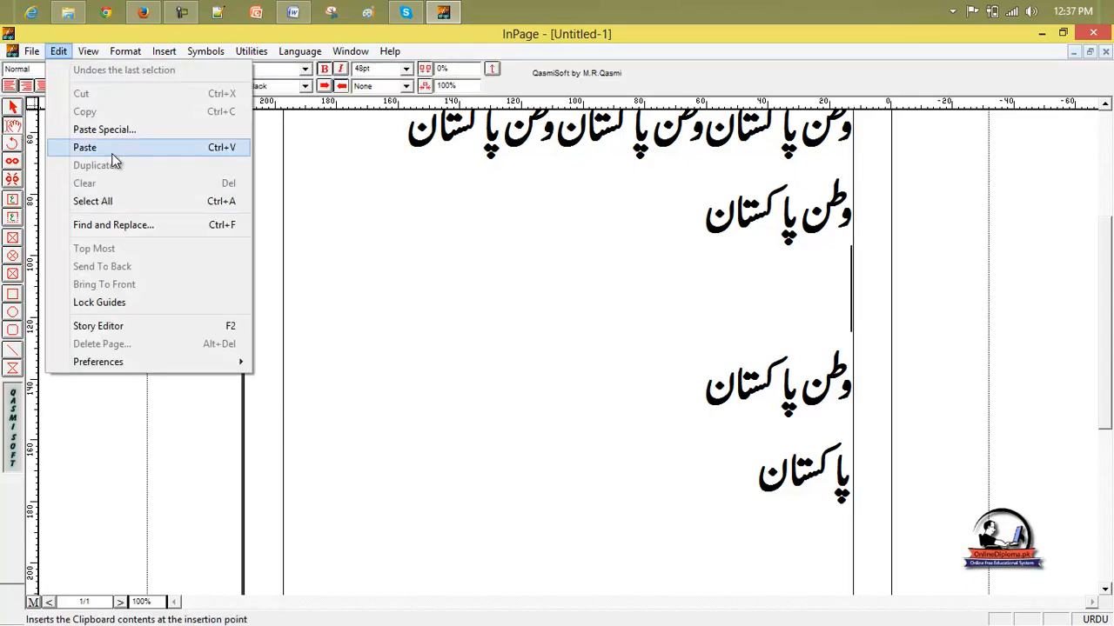
pyautogui.click(109, 131)
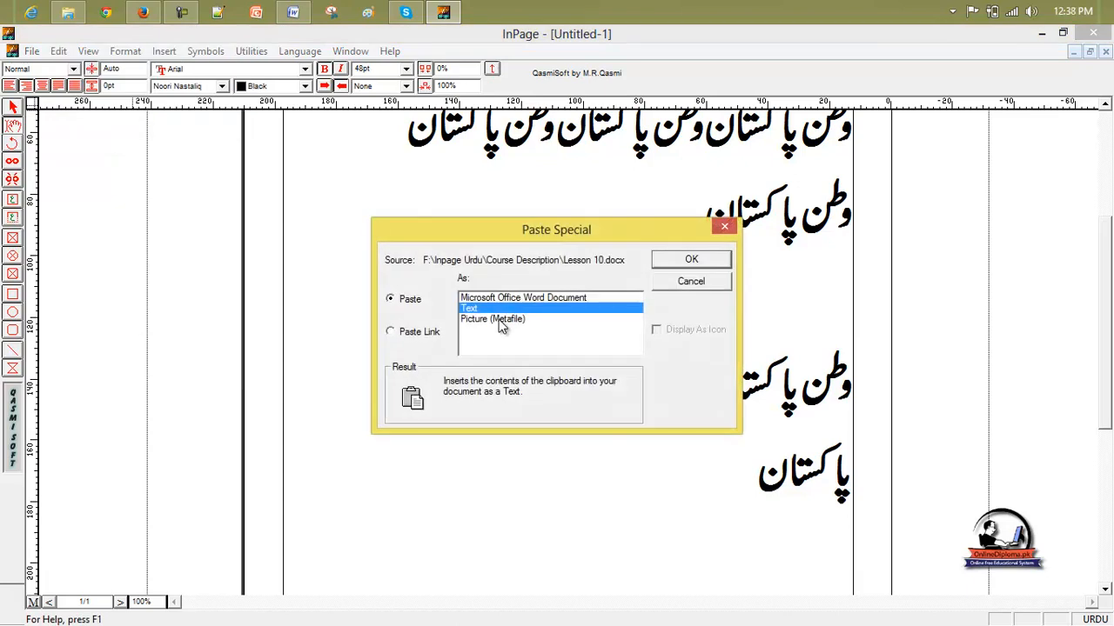
pyautogui.click(502, 320)
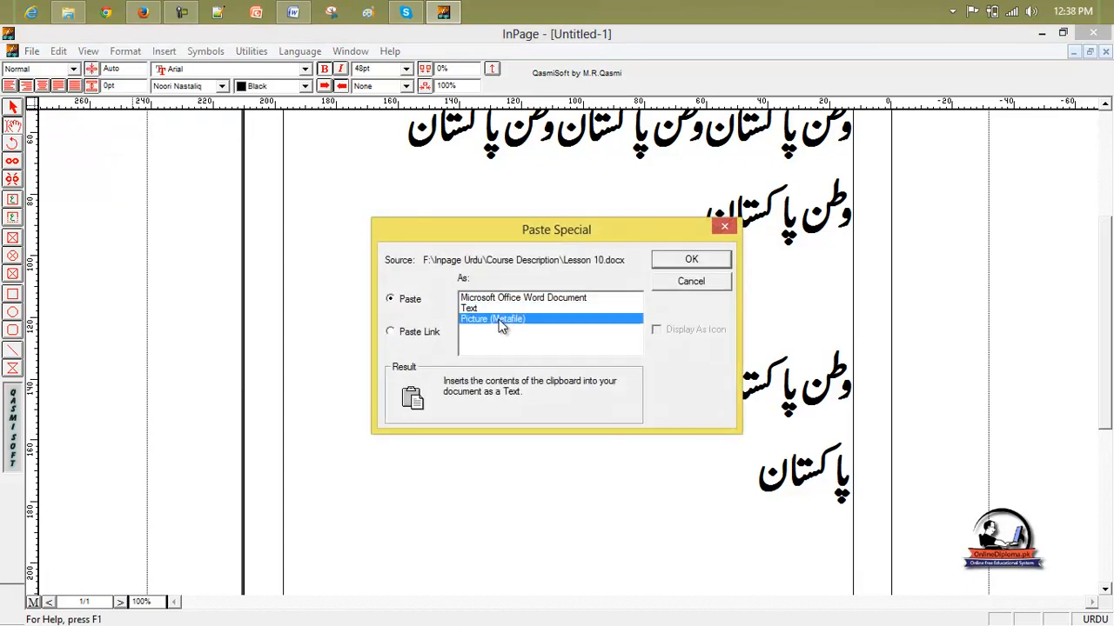
pyautogui.click(689, 261)
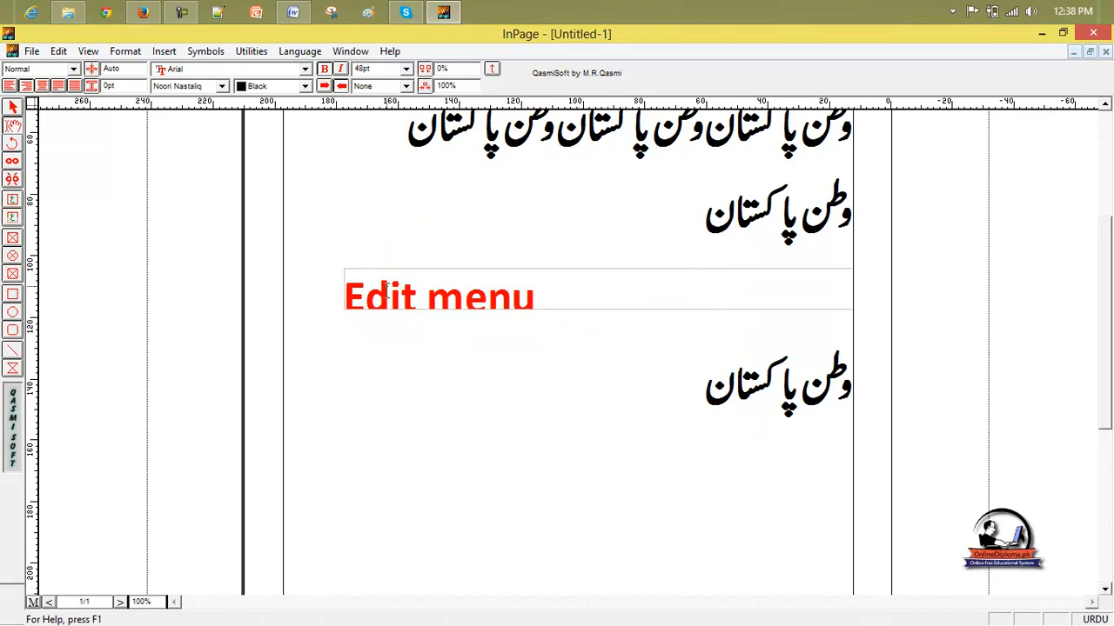
pyautogui.press('Delete')
pyautogui.press('BackSpace')
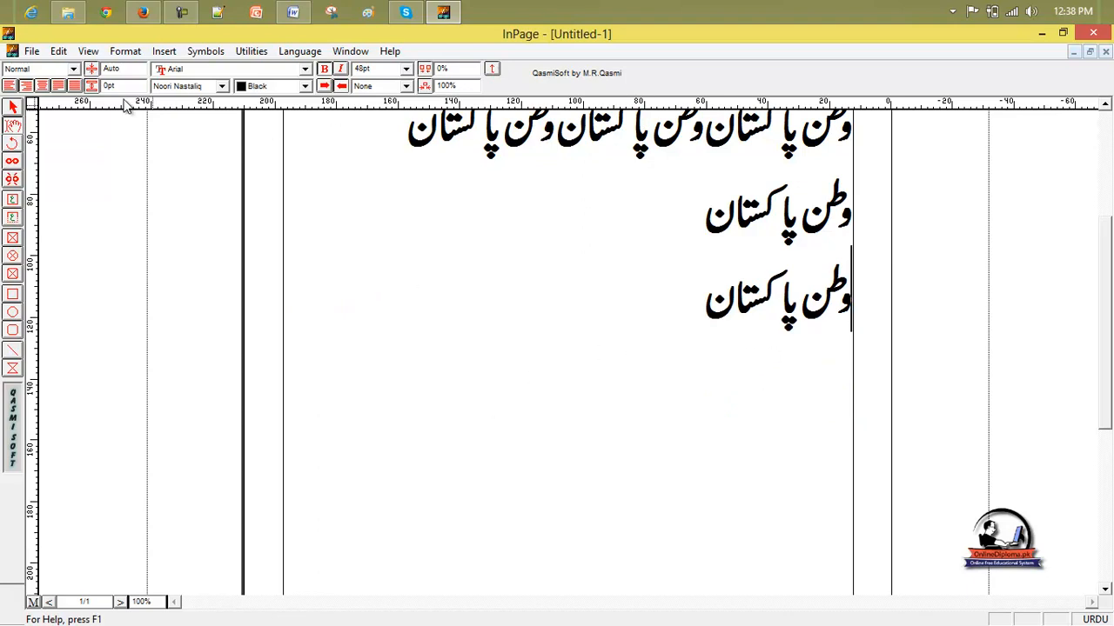
# Step: Select all the Urdu text on the page with Select All and copy it
pyautogui.click(58, 51)
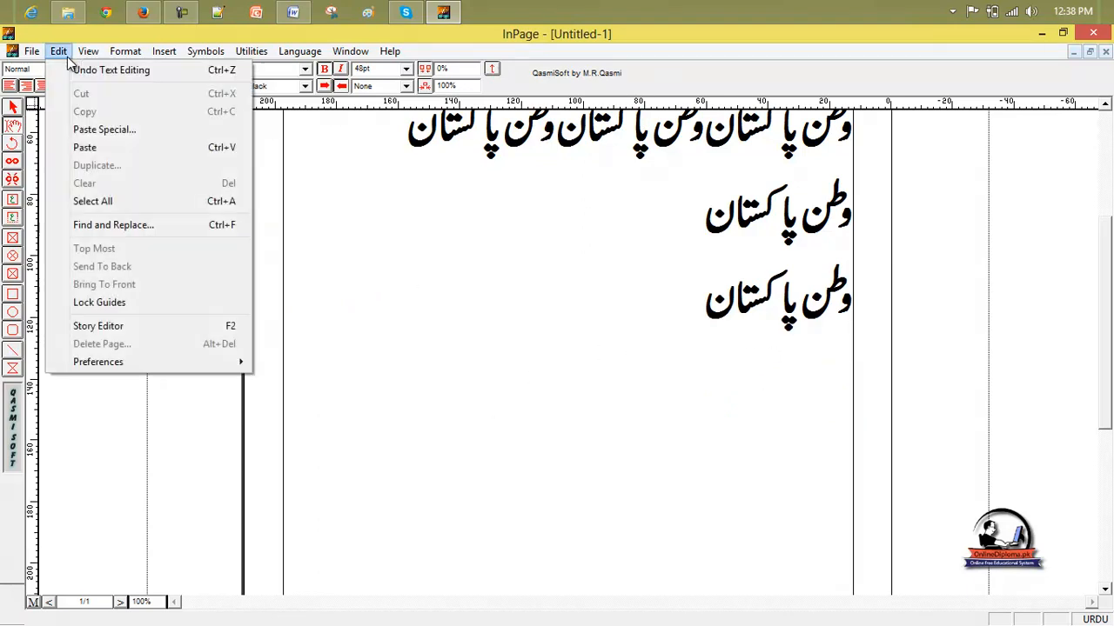
pyautogui.click(136, 201)
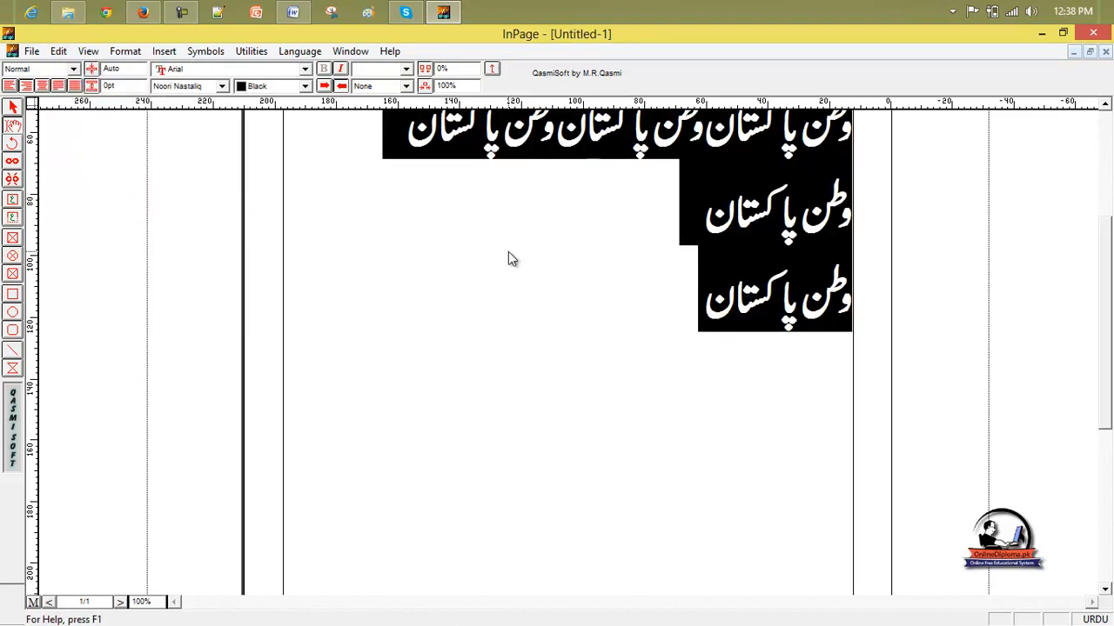
pyautogui.moveTo(1100, 297); pyautogui.dragTo(1101, 204)
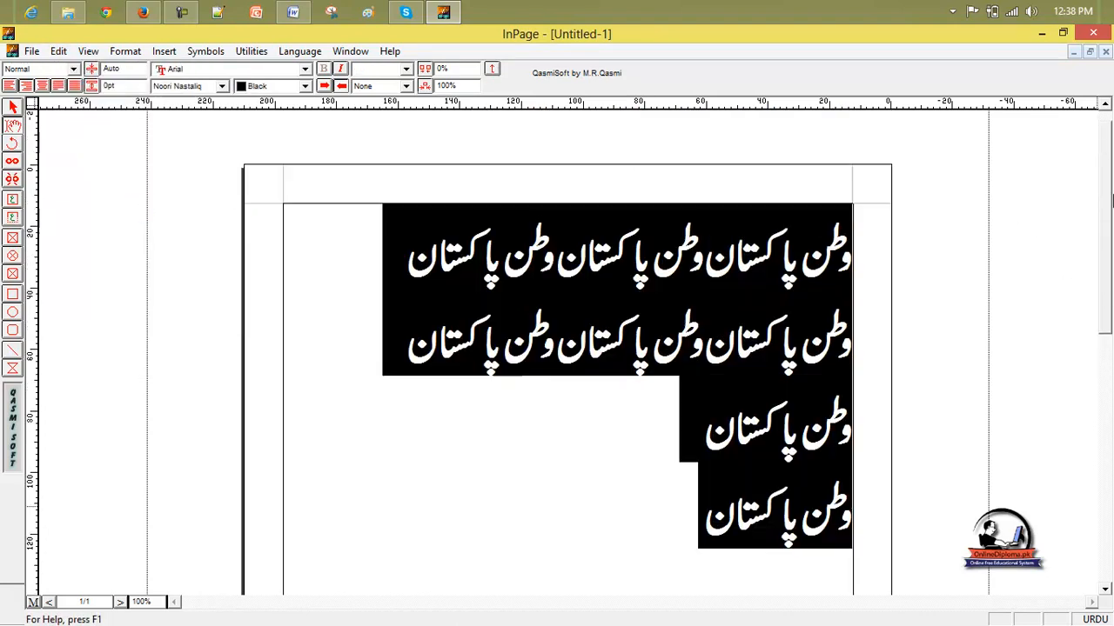
pyautogui.click(32, 50)
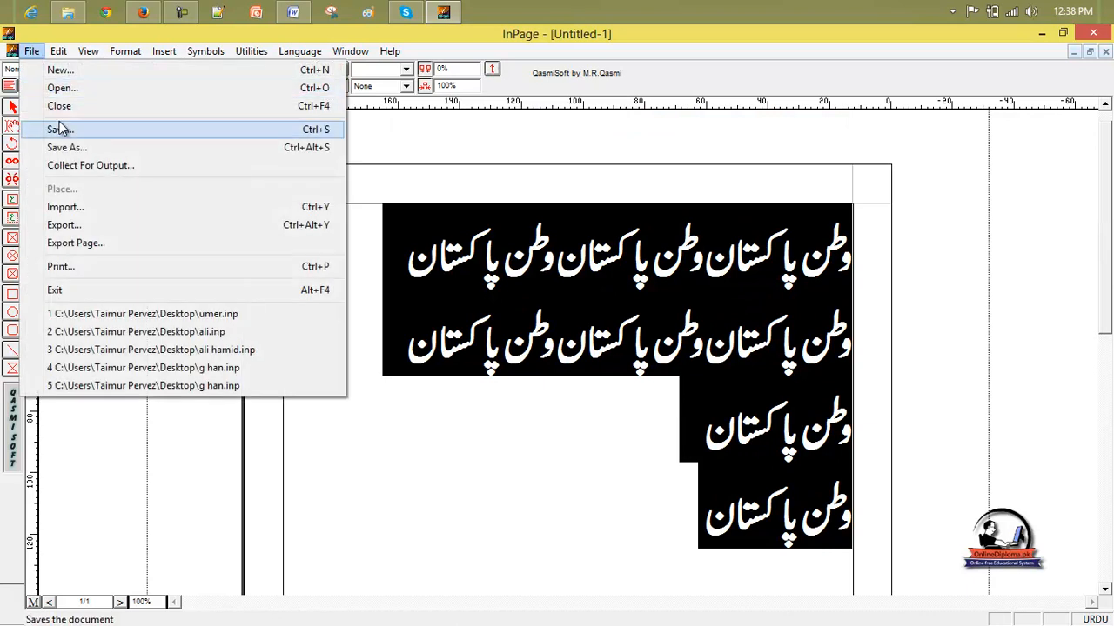
pyautogui.click(58, 50)
pyautogui.click(73, 111)
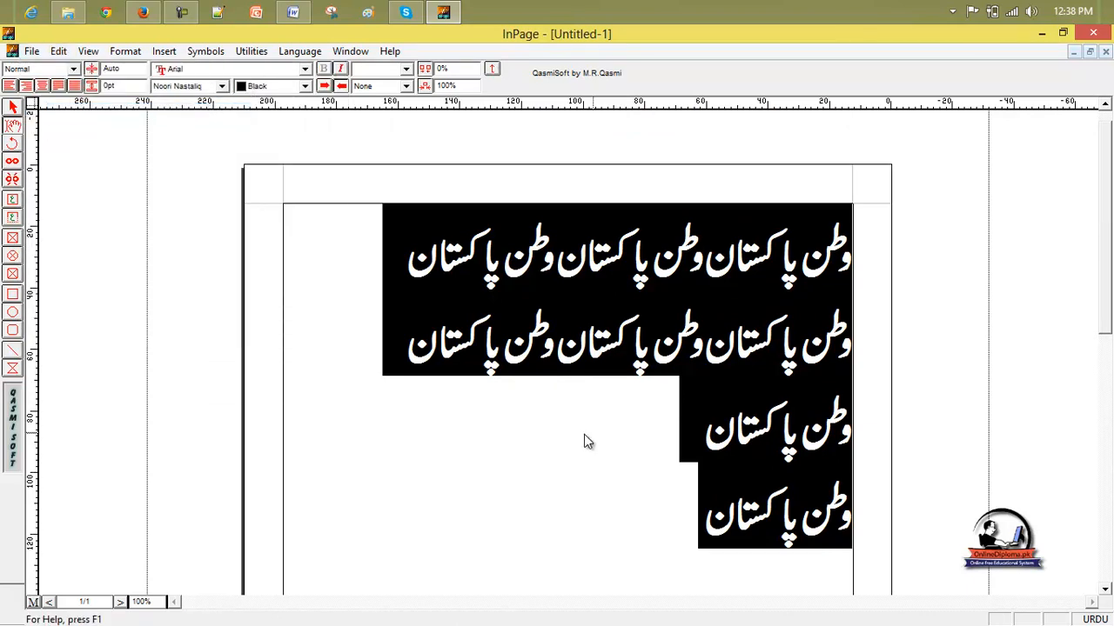
# Step: Paste the copied text after the end of the last Urdu phrase
pyautogui.click(704, 442)
pyautogui.click(694, 509)
pyautogui.click(785, 551)
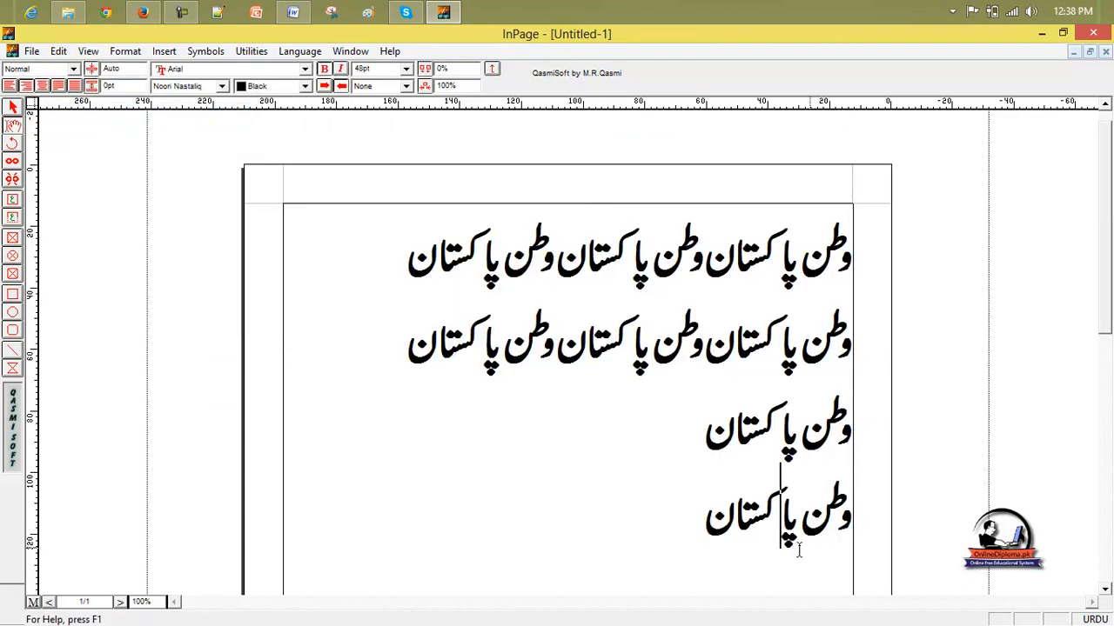
pyautogui.click(702, 533)
pyautogui.click(59, 51)
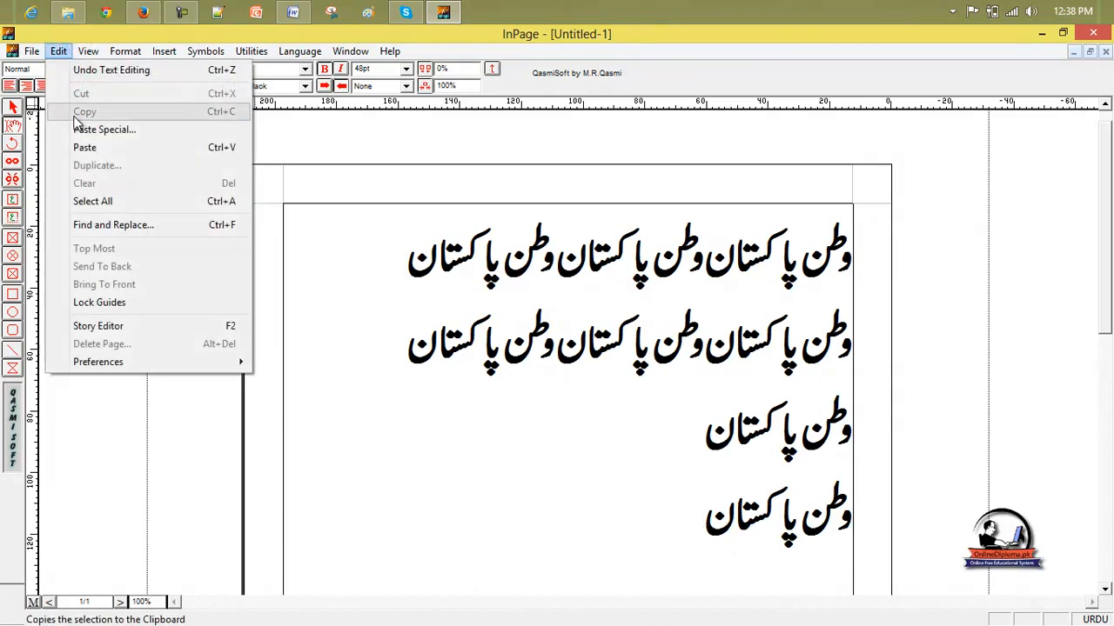
pyautogui.click(87, 148)
pyautogui.moveTo(1108, 276); pyautogui.dragTo(1106, 155)
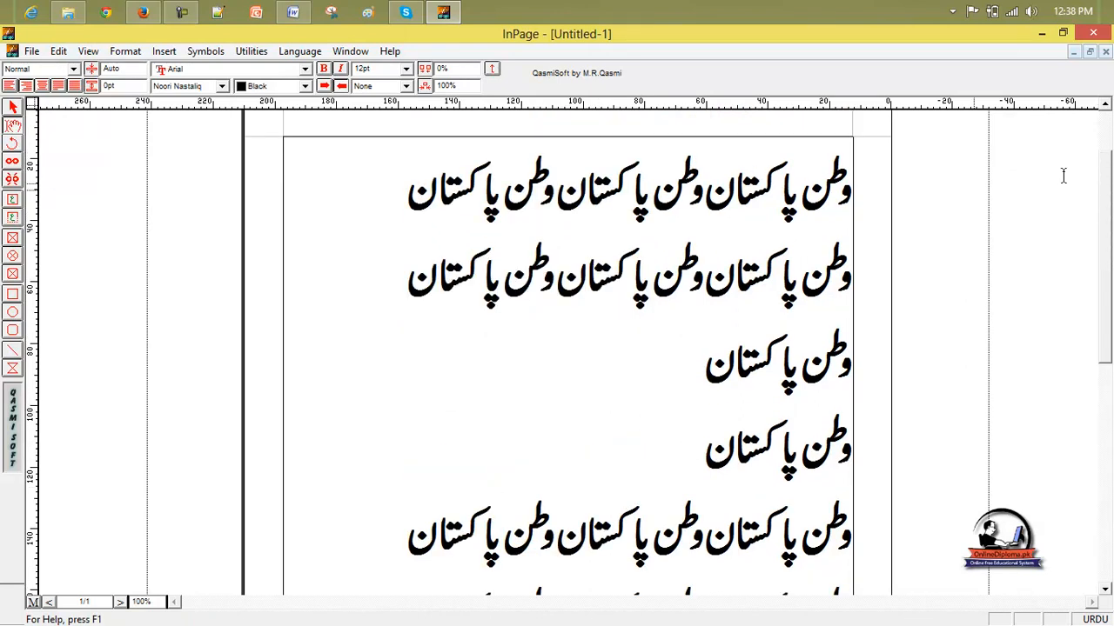
# Step: Select all the text with Select All and delete it from the page
pyautogui.moveTo(376, 199); pyautogui.dragTo(800, 609)
pyautogui.click(59, 51)
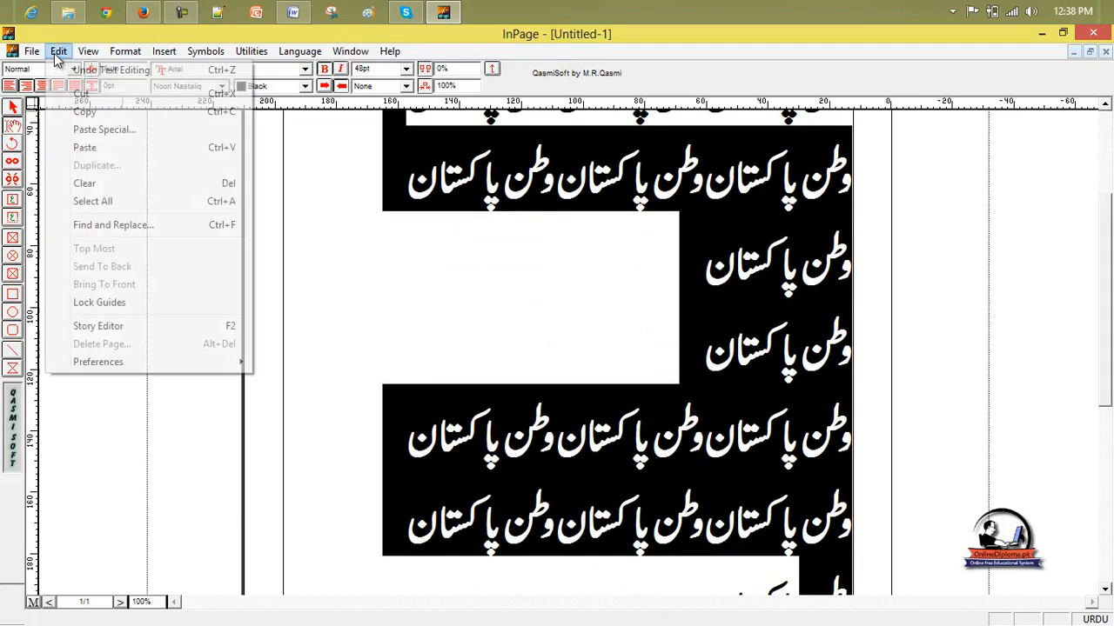
pyautogui.click(124, 208)
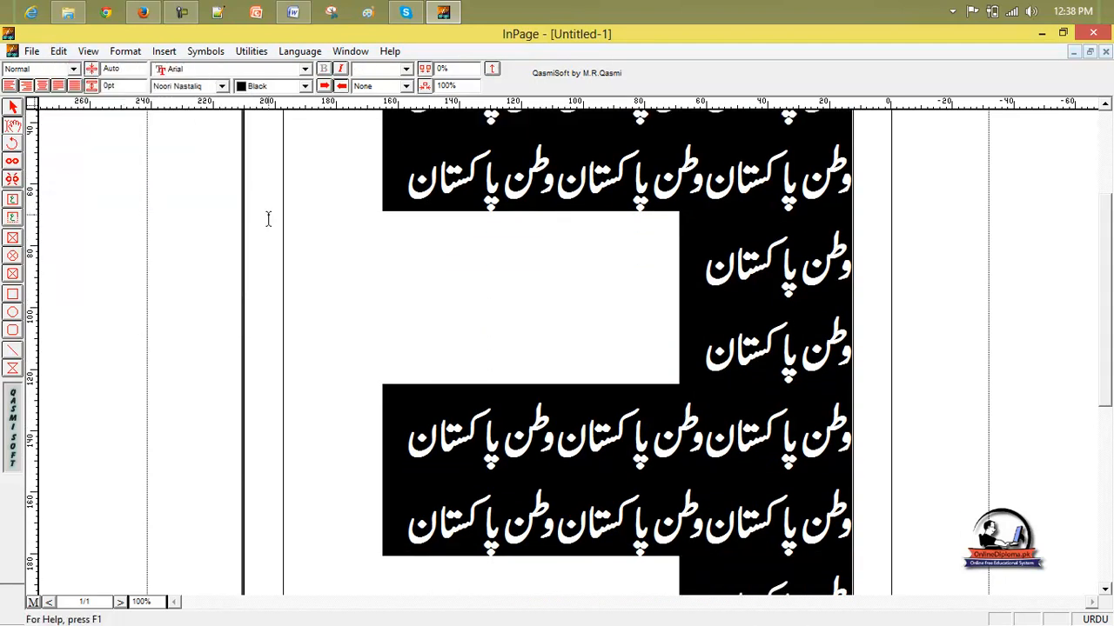
pyautogui.press('Delete')
pyautogui.moveTo(1109, 273); pyautogui.dragTo(1104, 214)
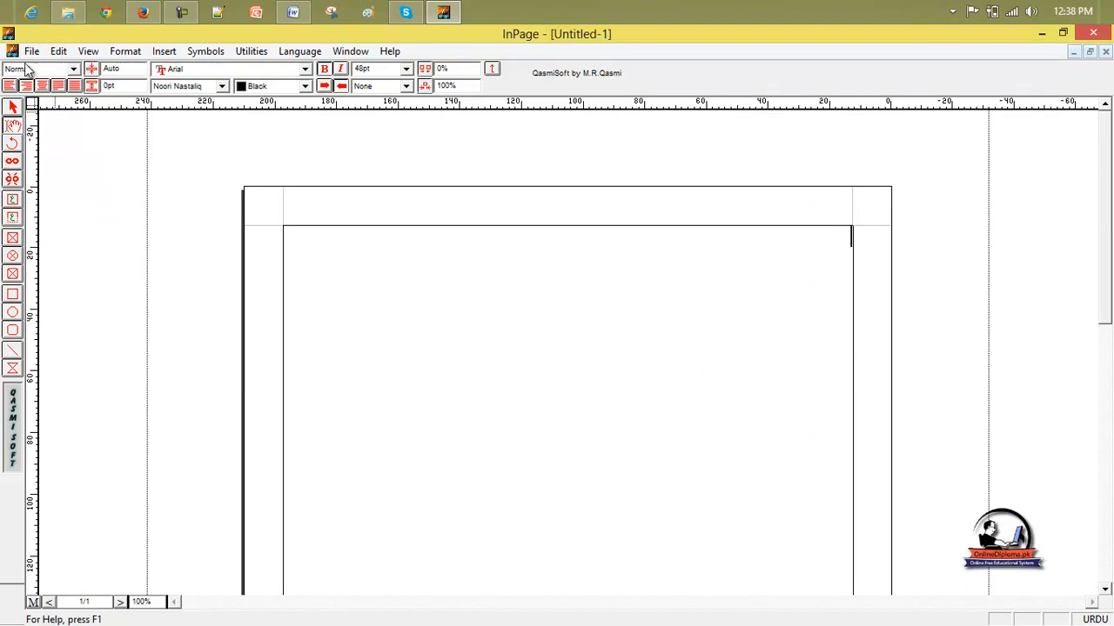
# Step: Draw a rectangular picture box about 105 mm by 64 mm in the upper part of the page and select it
pyautogui.click(57, 50)
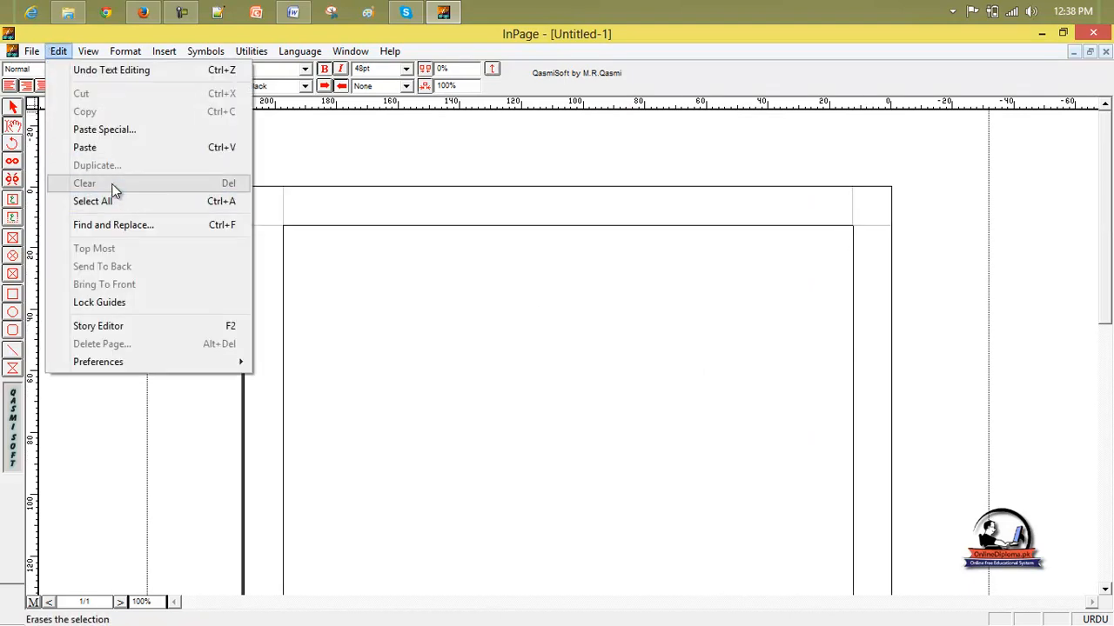
pyautogui.click(404, 312)
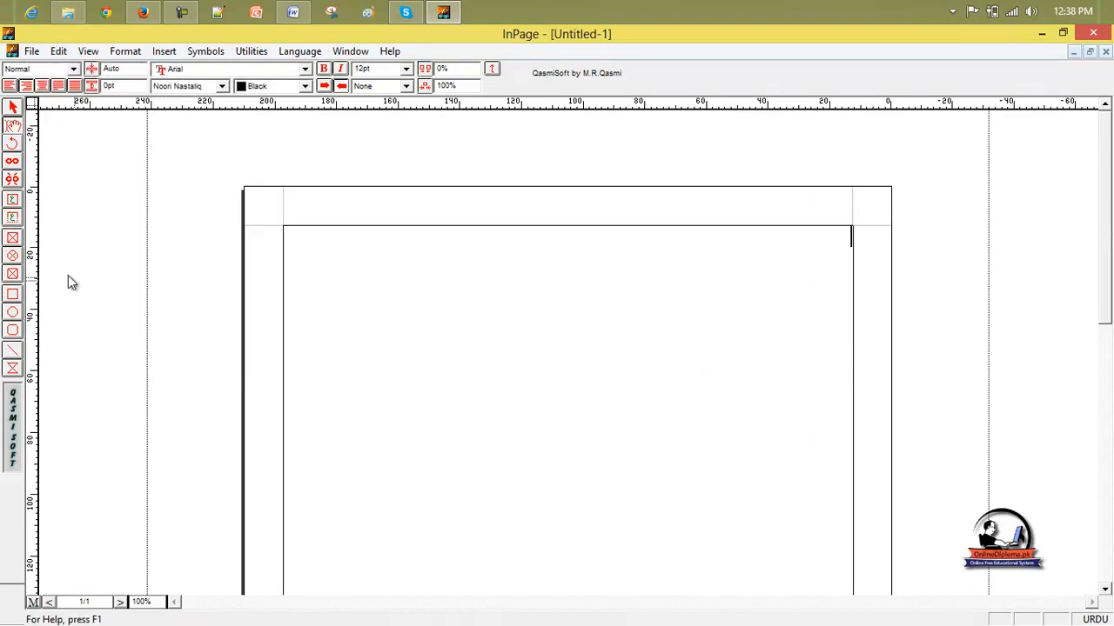
pyautogui.click(13, 240)
pyautogui.moveTo(390, 277); pyautogui.dragTo(715, 475)
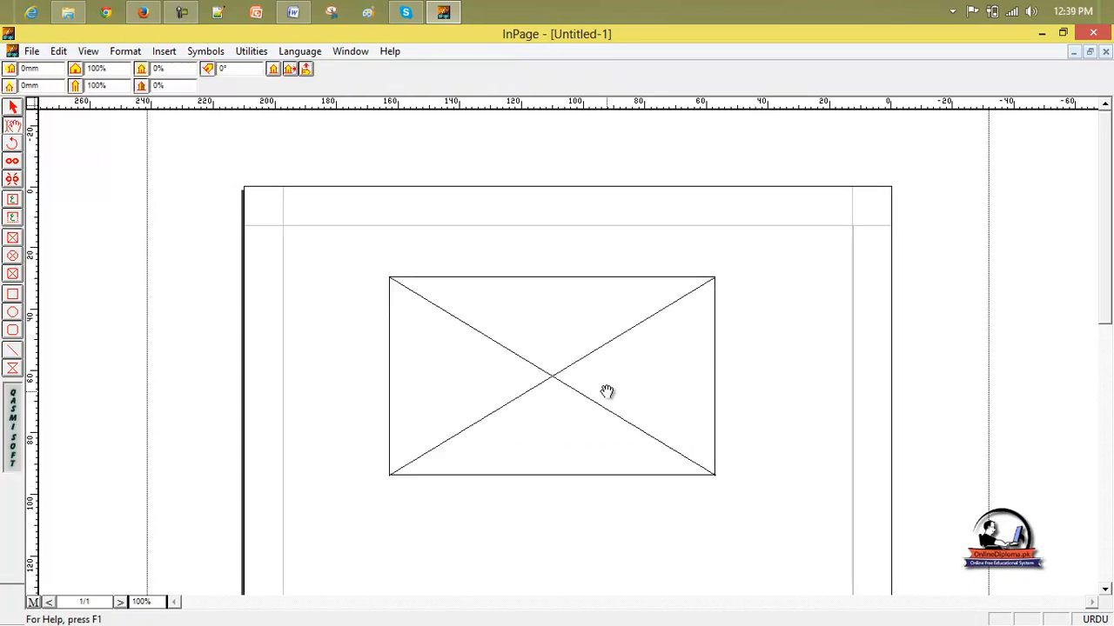
pyautogui.click(13, 106)
pyautogui.click(473, 340)
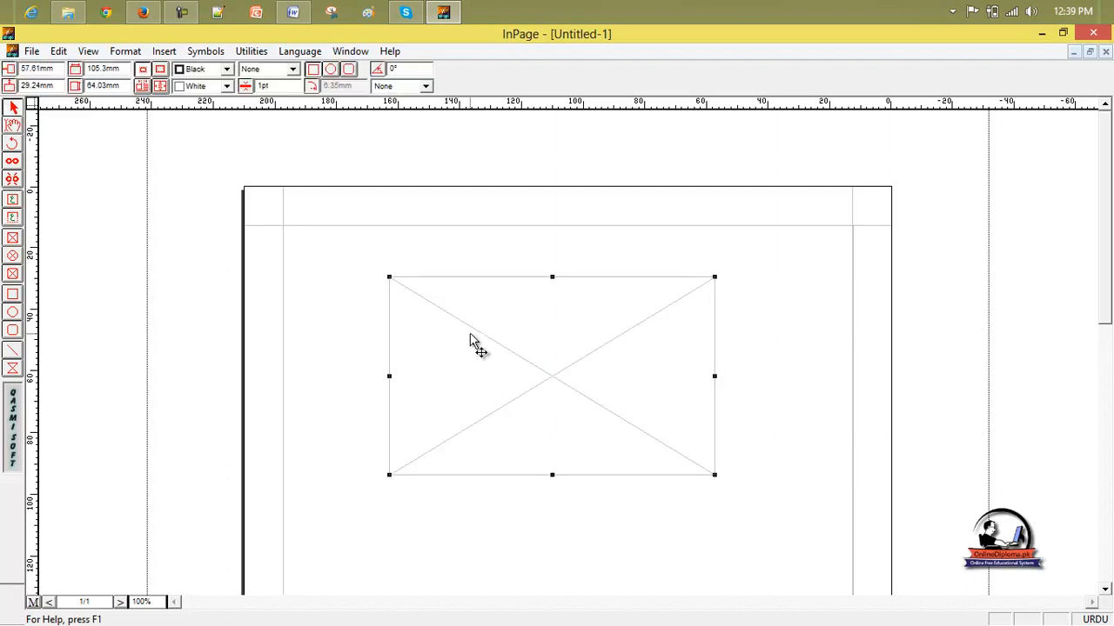
pyautogui.click(58, 51)
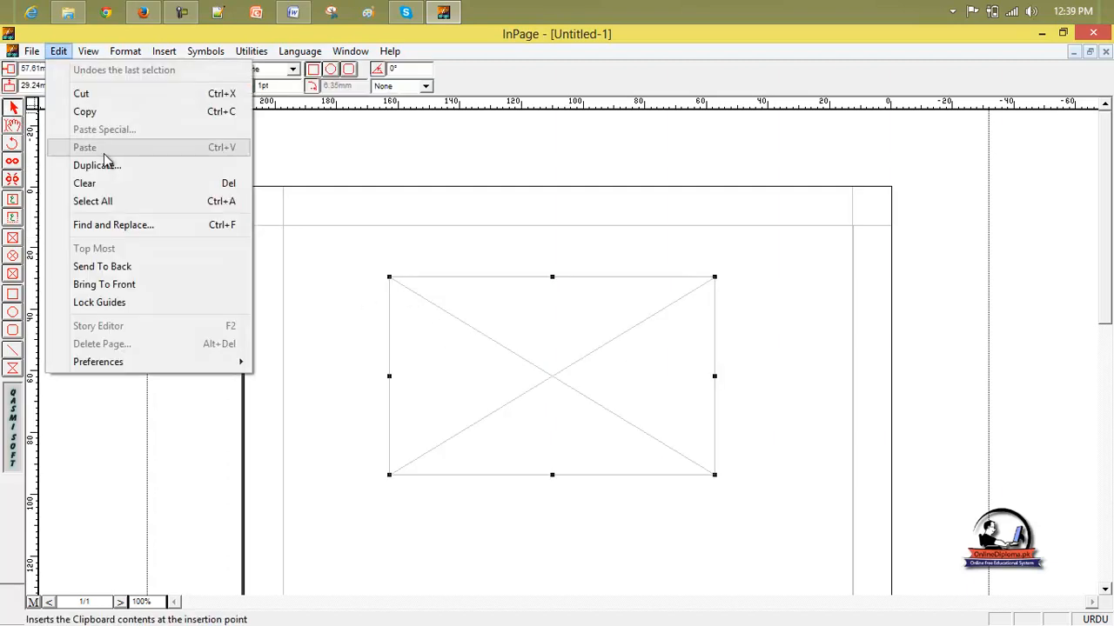
pyautogui.click(94, 165)
pyautogui.click(537, 353)
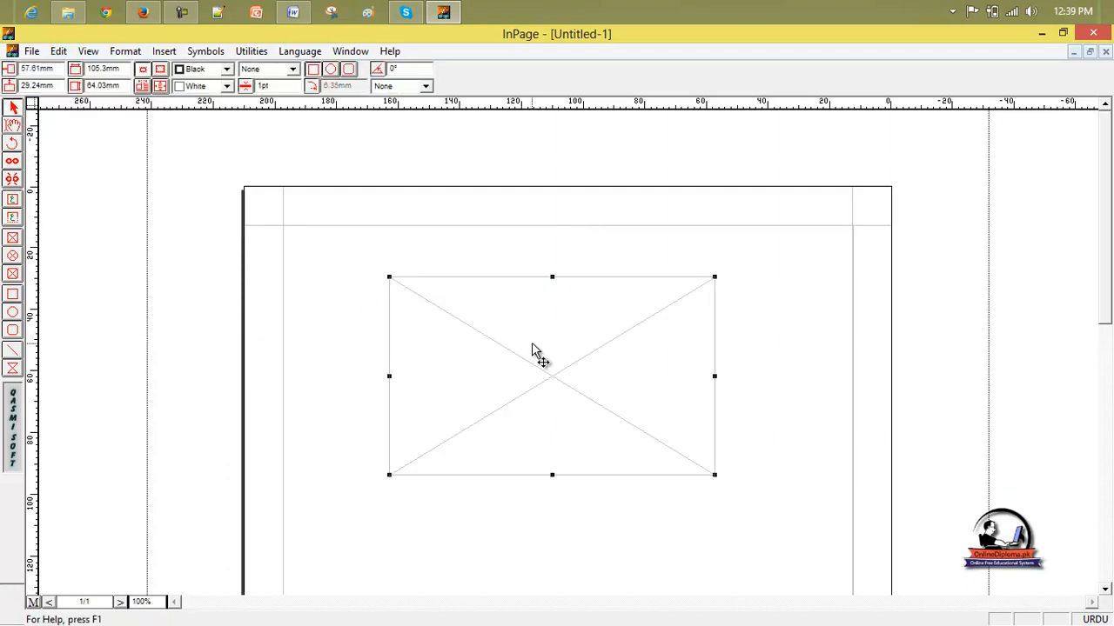
pyautogui.rightClick(533, 347)
pyautogui.click(460, 321)
# Step: Import picture 1 from the HD wallpaper folder on drive D into the picture box
pyautogui.click(18, 124)
pyautogui.click(402, 318)
pyautogui.rightClick(449, 324)
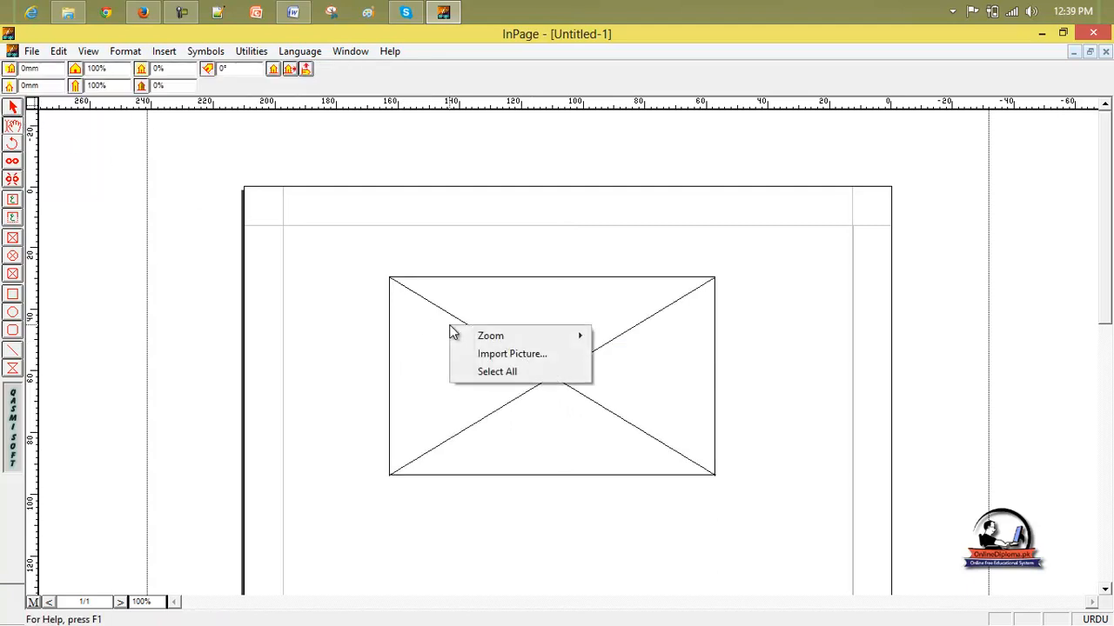
pyautogui.click(480, 355)
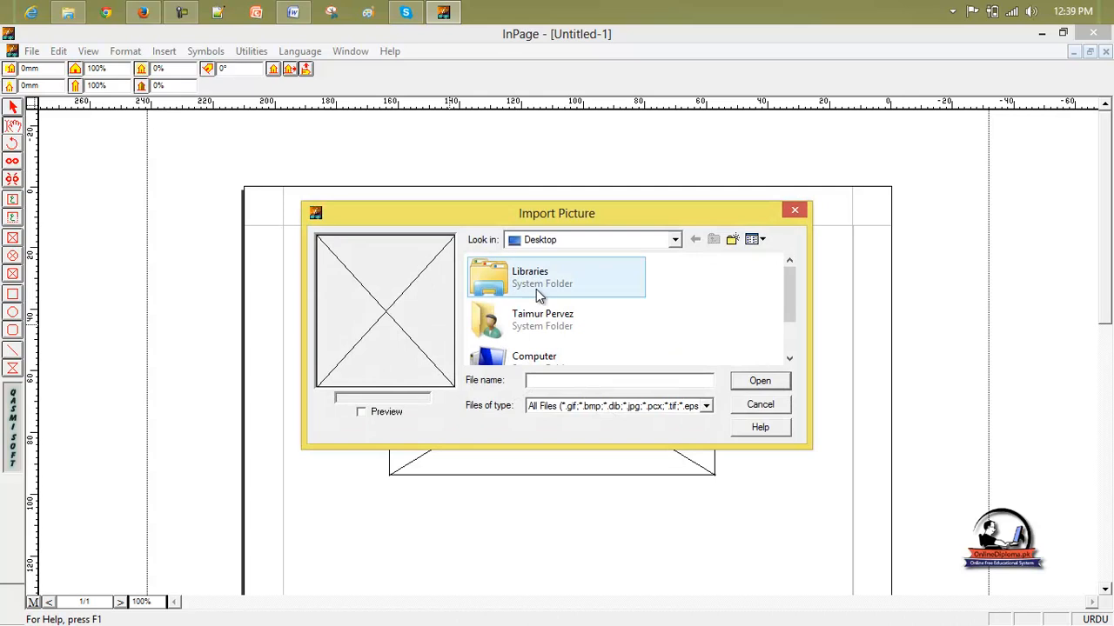
pyautogui.click(548, 322)
pyautogui.doubleClick(550, 355)
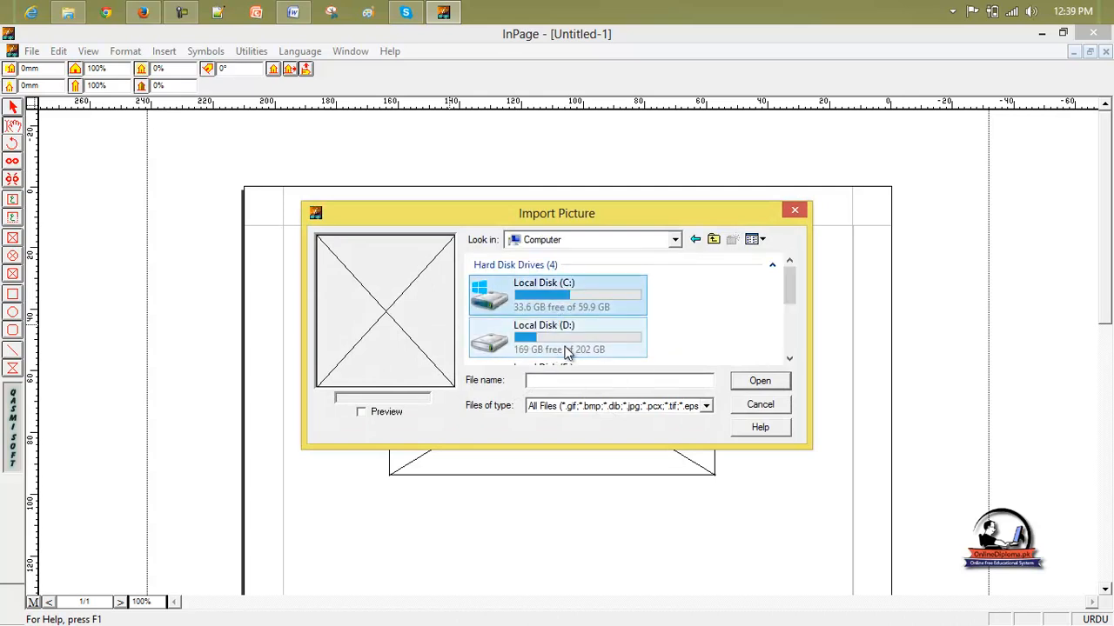
pyautogui.doubleClick(546, 335)
pyautogui.doubleClick(539, 285)
pyautogui.click(536, 281)
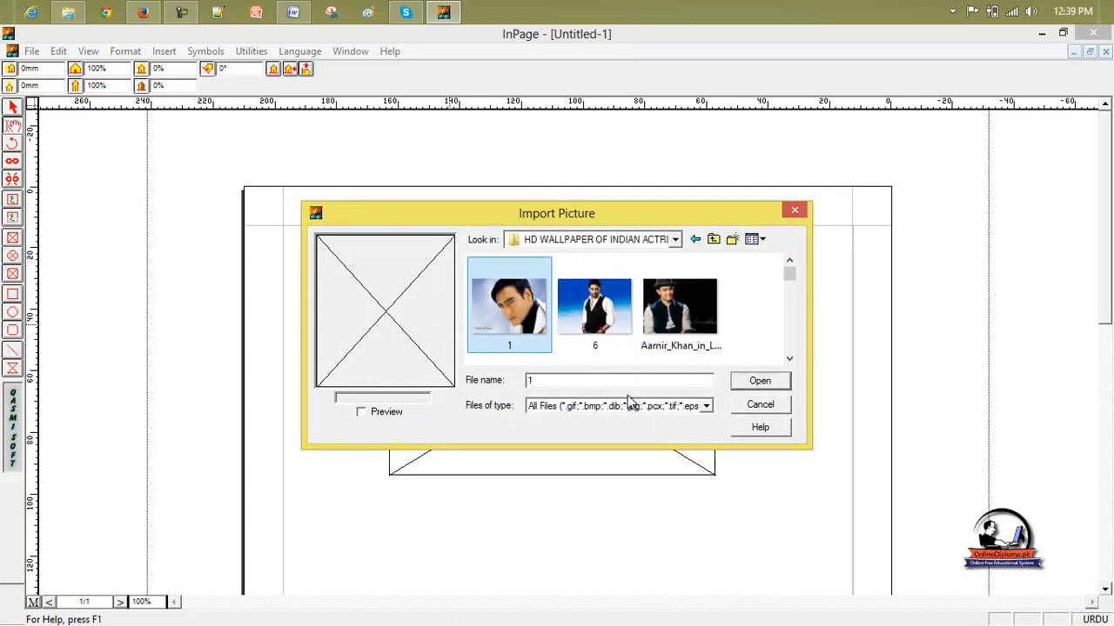
pyautogui.click(756, 383)
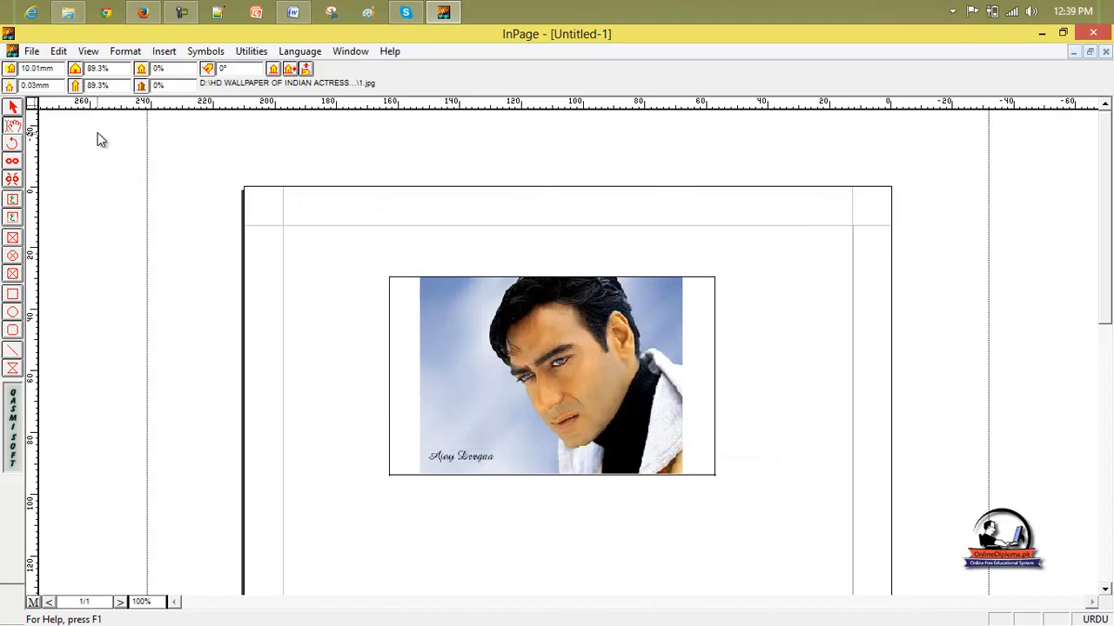
# Step: Shrink the picture box to about 28 mm by 26 mm and move it up near the page's top margin
pyautogui.click(193, 181)
pyautogui.click(464, 303)
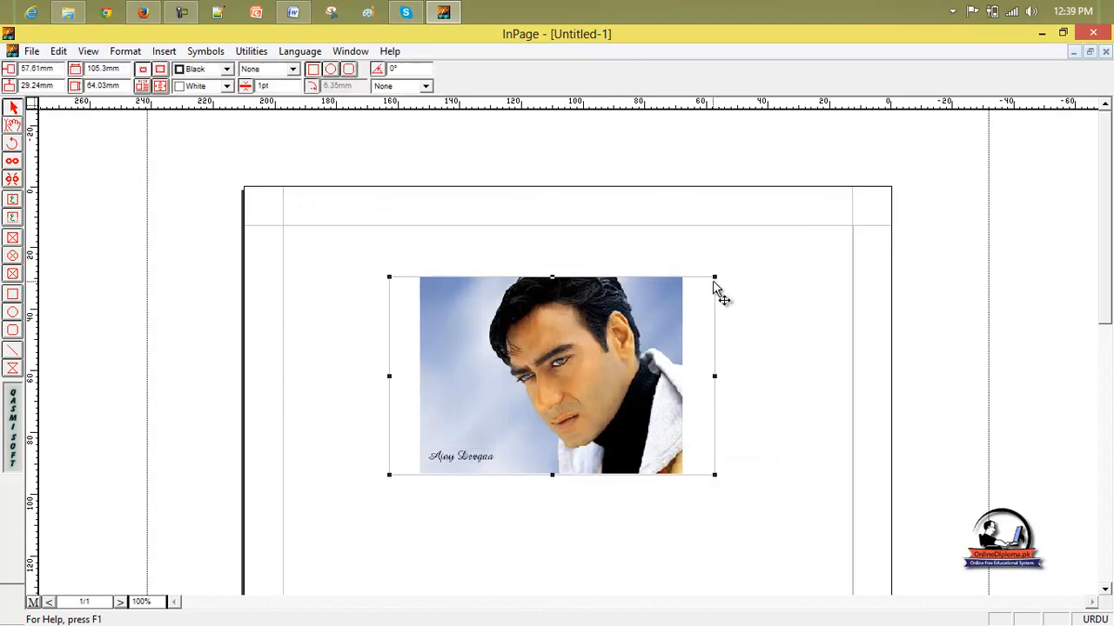
pyautogui.moveTo(714, 277); pyautogui.dragTo(476, 394)
pyautogui.moveTo(444, 429); pyautogui.dragTo(471, 262)
pyautogui.click(13, 126)
pyautogui.click(576, 271)
pyautogui.click(454, 309)
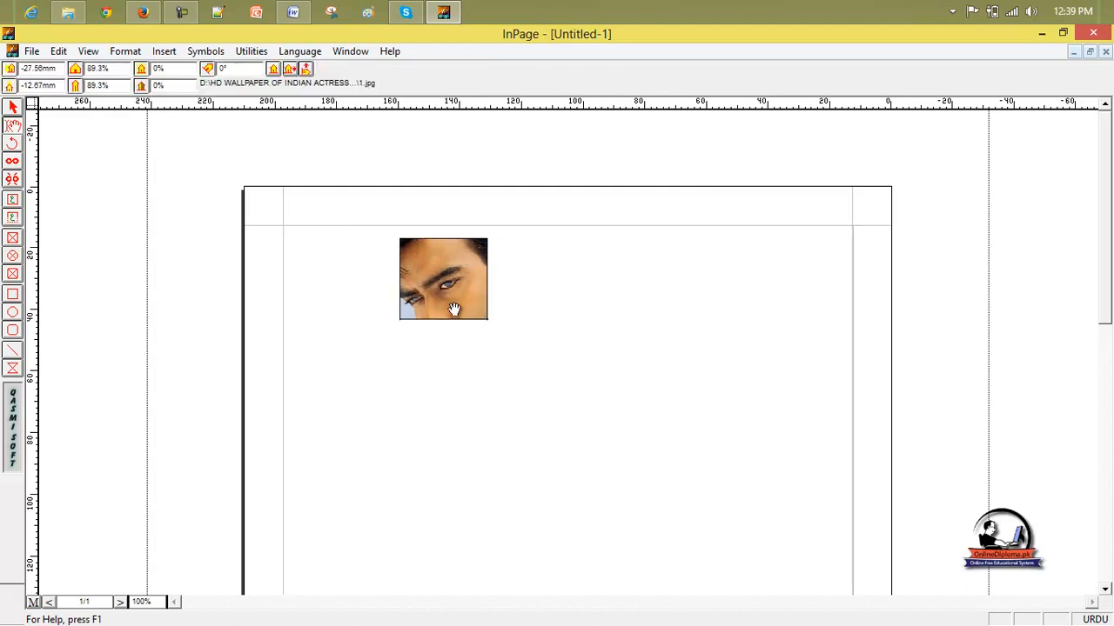
# Step: Duplicate the small picture box into a grid of 4 rows and 4 columns
pyautogui.click(13, 106)
pyautogui.click(402, 256)
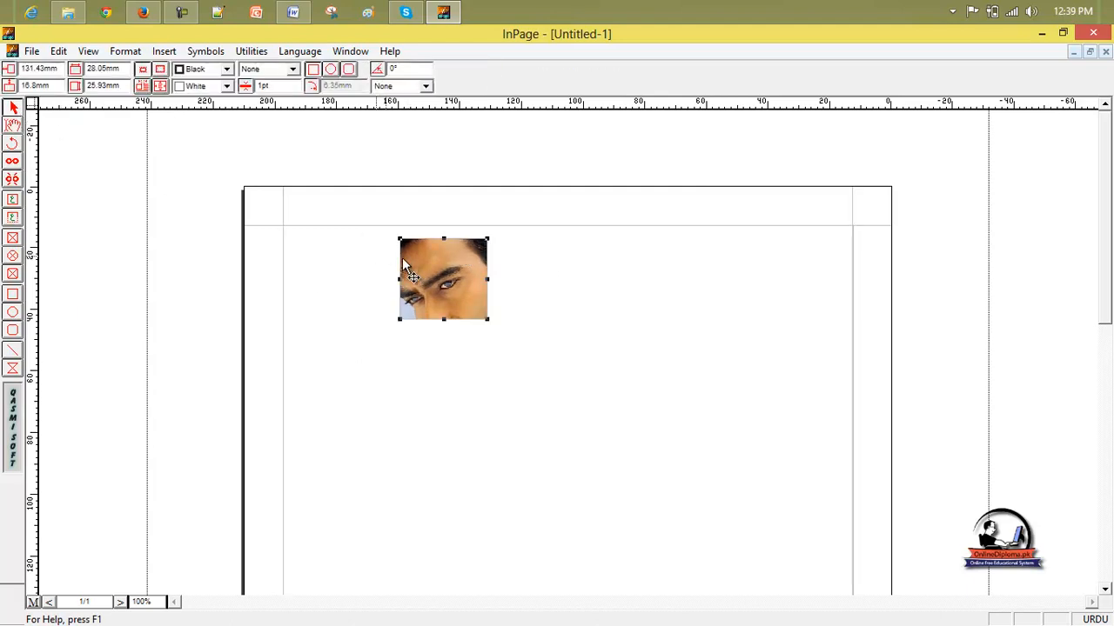
pyautogui.click(58, 51)
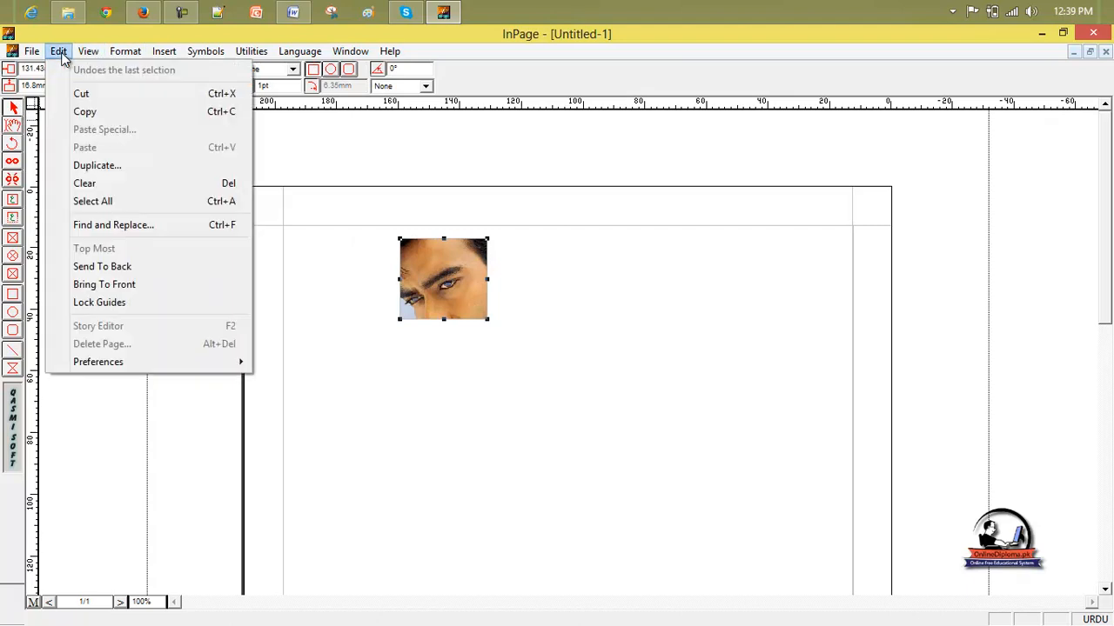
pyautogui.click(98, 166)
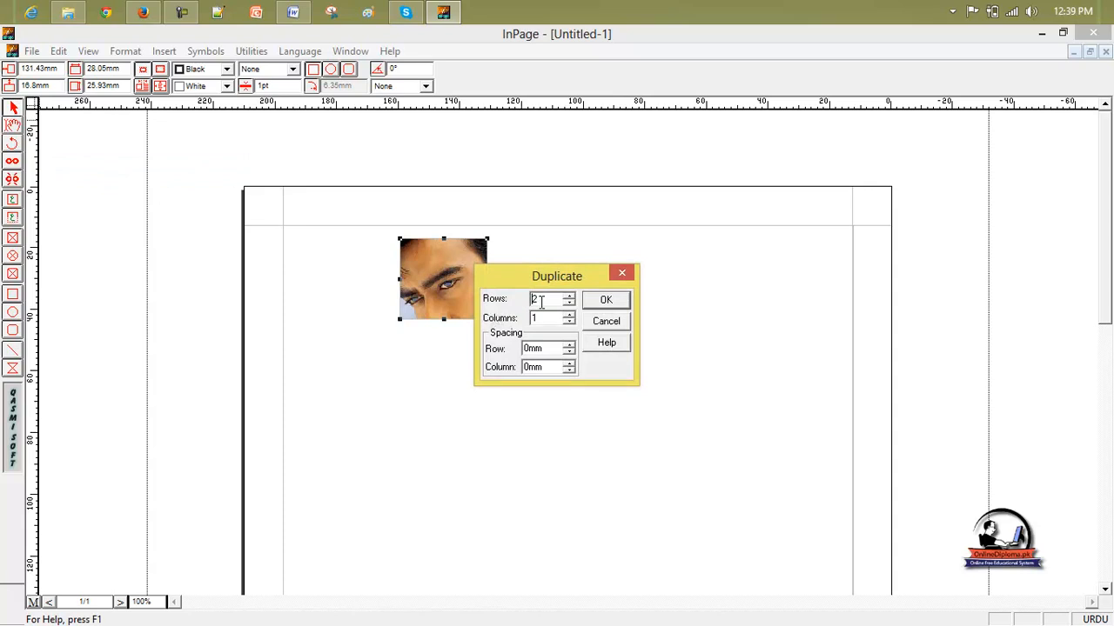
pyautogui.doubleClick(534, 299)
pyautogui.press('Tab')
pyautogui.click(607, 300)
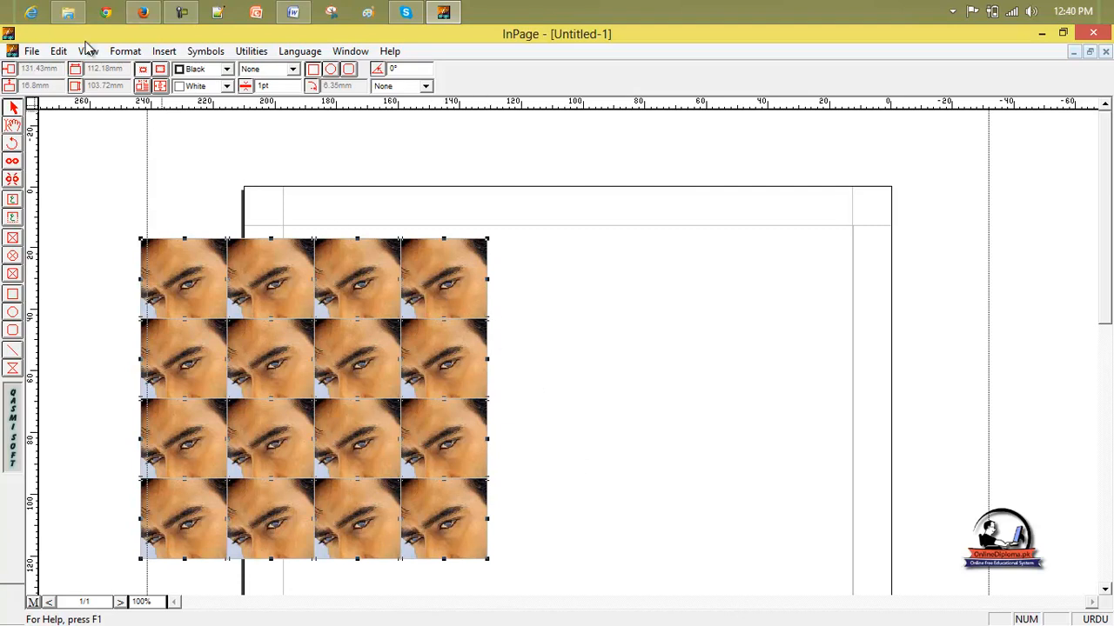
# Step: Duplicate the selected picture grid into 2 rows and 1 column with a row spacing of 1 mm
pyautogui.click(60, 50)
pyautogui.click(84, 166)
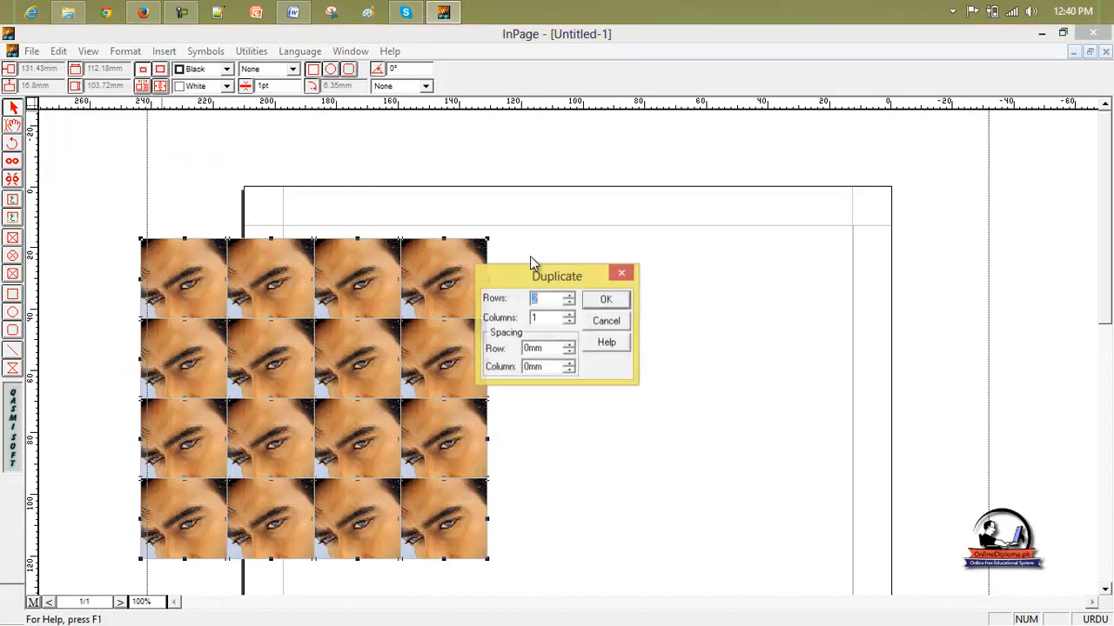
pyautogui.moveTo(544, 349); pyautogui.dragTo(523, 348)
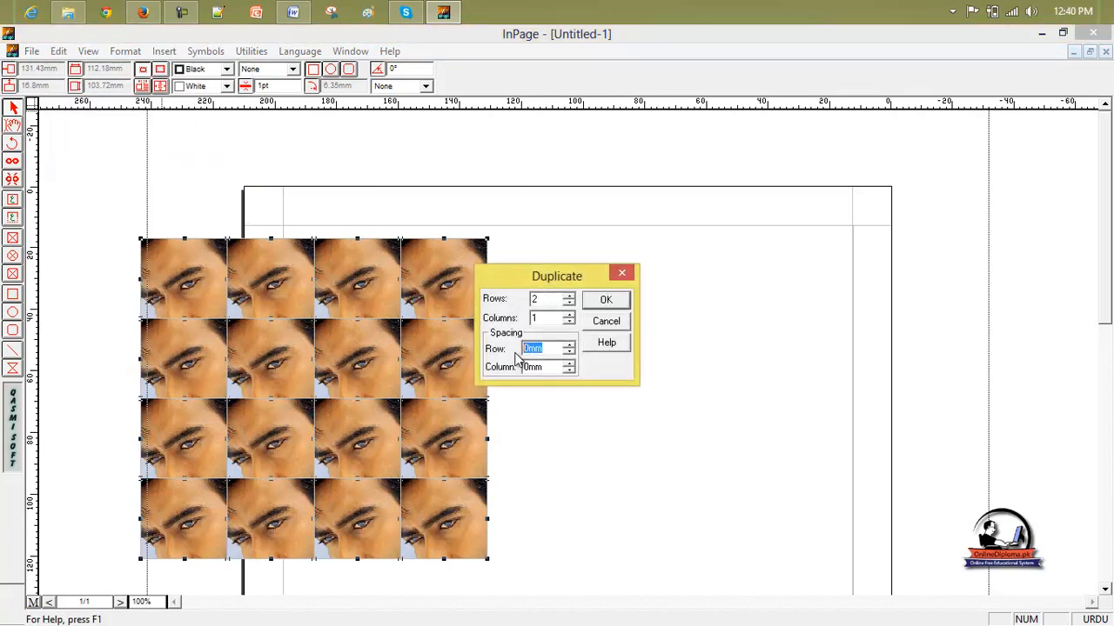
pyautogui.write('1')
pyautogui.click(607, 300)
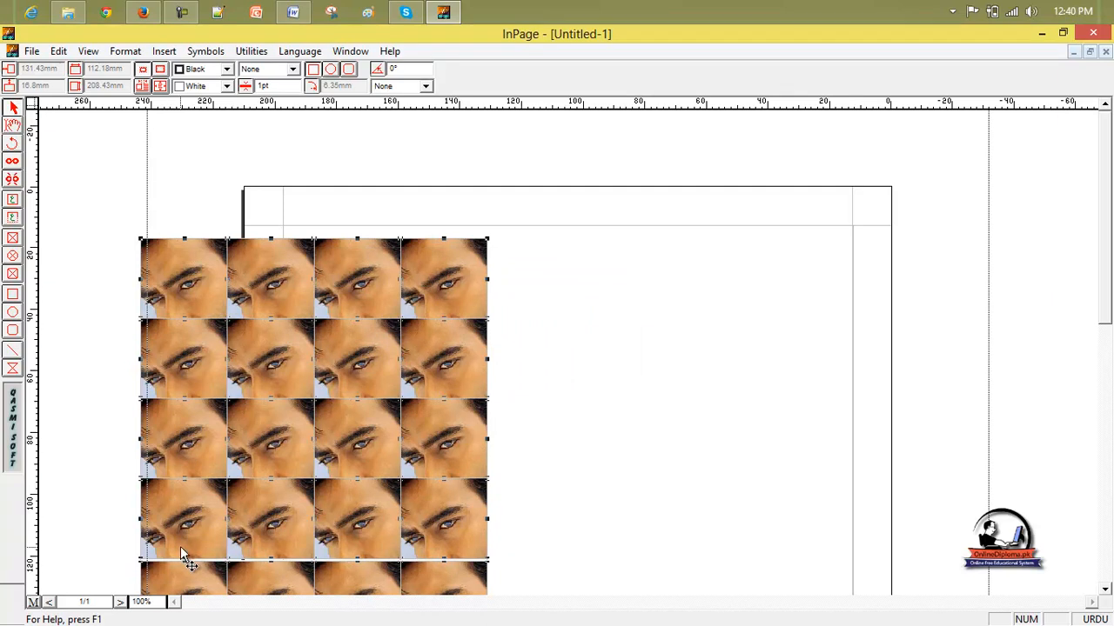
pyautogui.moveTo(1108, 309); pyautogui.dragTo(1093, 497)
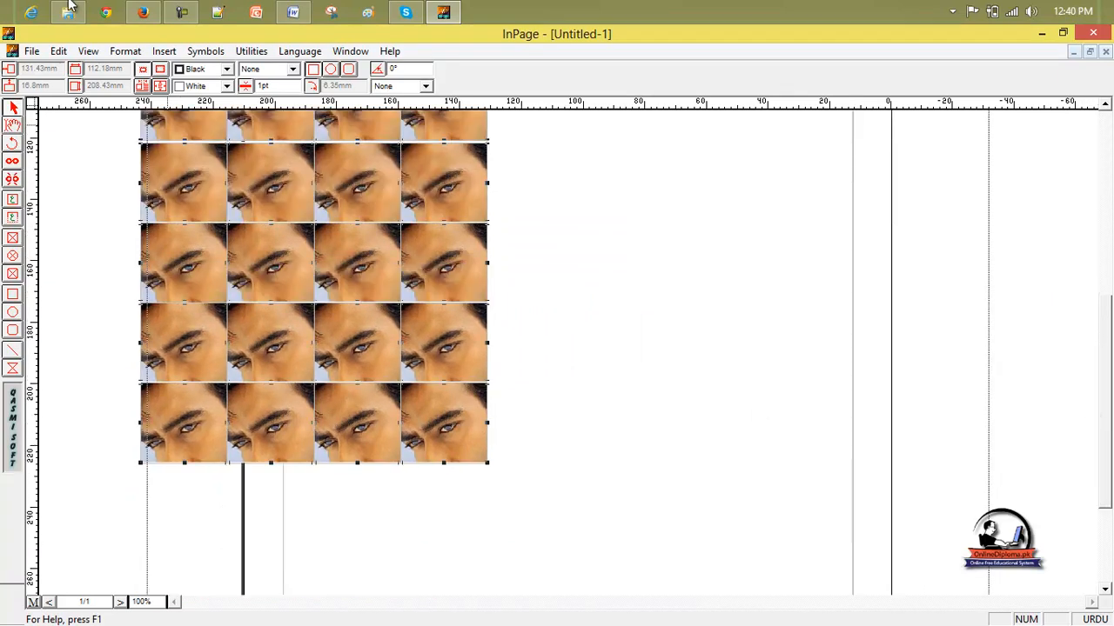
# Step: Try to duplicate the selected pictures with 1 row, 1 column and a spacing of 2 mm for both rows and columns
pyautogui.click(31, 51)
pyautogui.moveTo(51, 52)
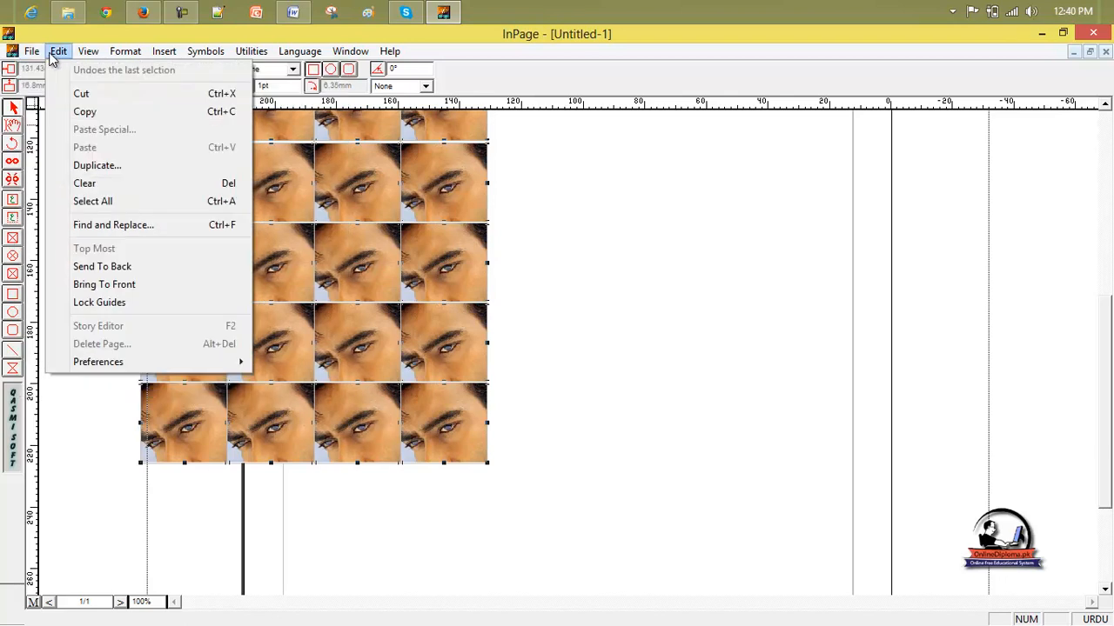
pyautogui.click(127, 169)
pyautogui.moveTo(541, 302); pyautogui.dragTo(517, 303)
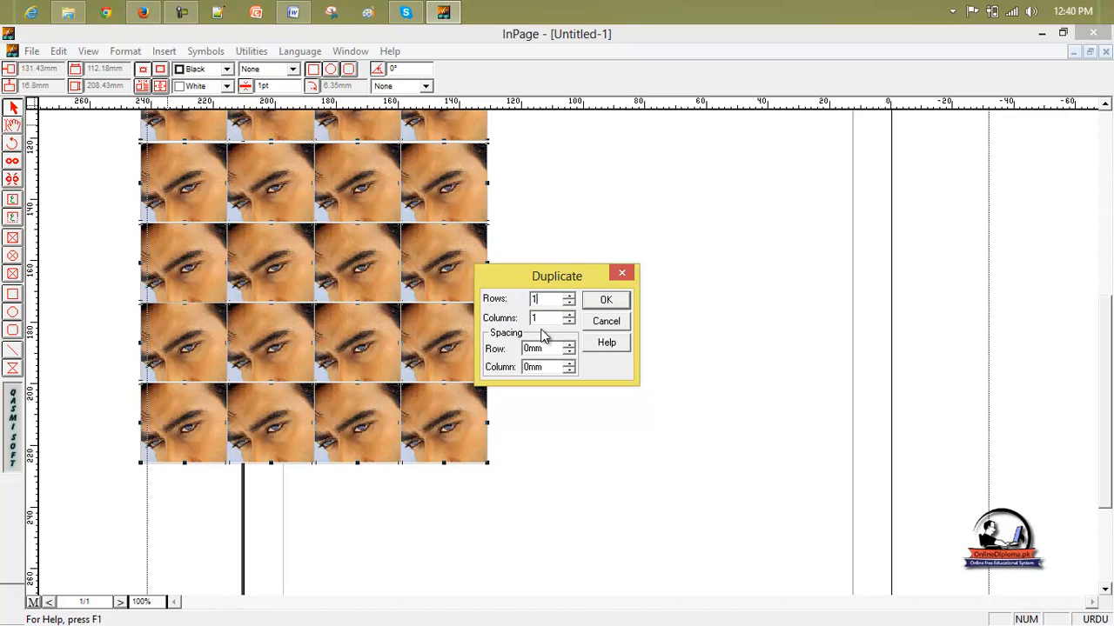
pyautogui.moveTo(550, 349); pyautogui.dragTo(522, 349)
pyautogui.write('2')
pyautogui.moveTo(546, 367); pyautogui.dragTo(512, 373)
pyautogui.write('2')
pyautogui.click(596, 299)
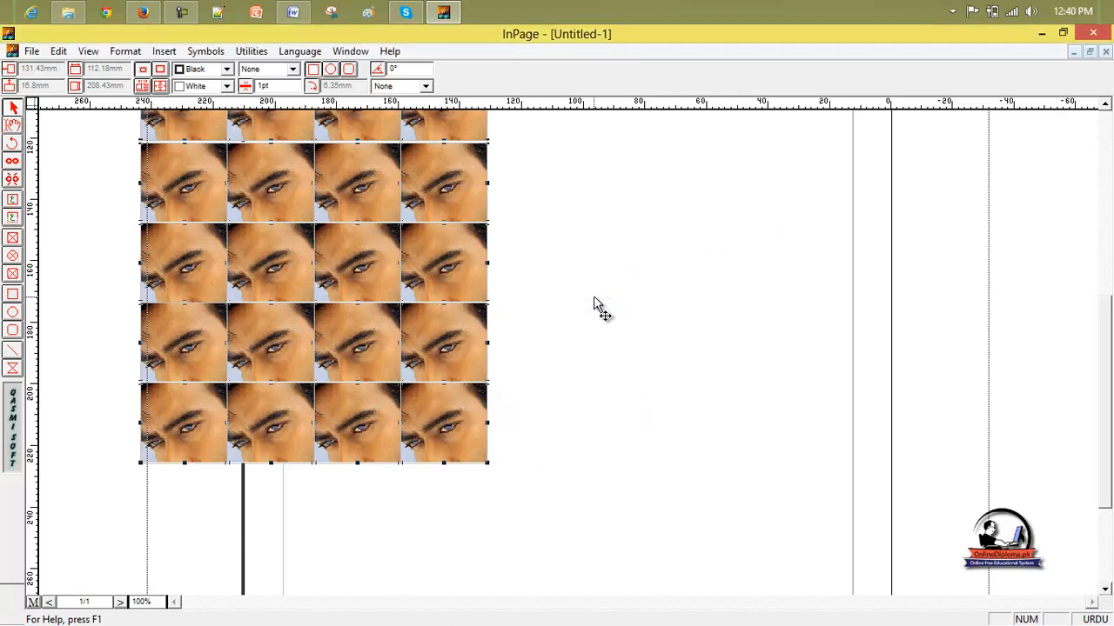
# Step: Move the whole picture grid inside the page margins and clear all of its pictures
pyautogui.moveTo(456, 353); pyautogui.dragTo(591, 415)
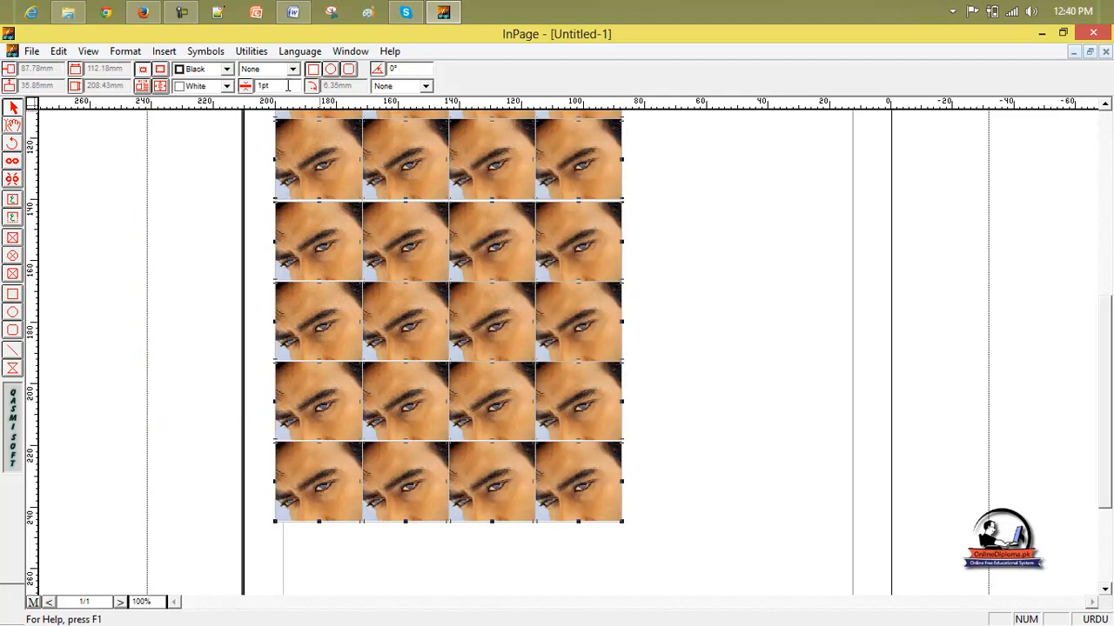
pyautogui.click(58, 52)
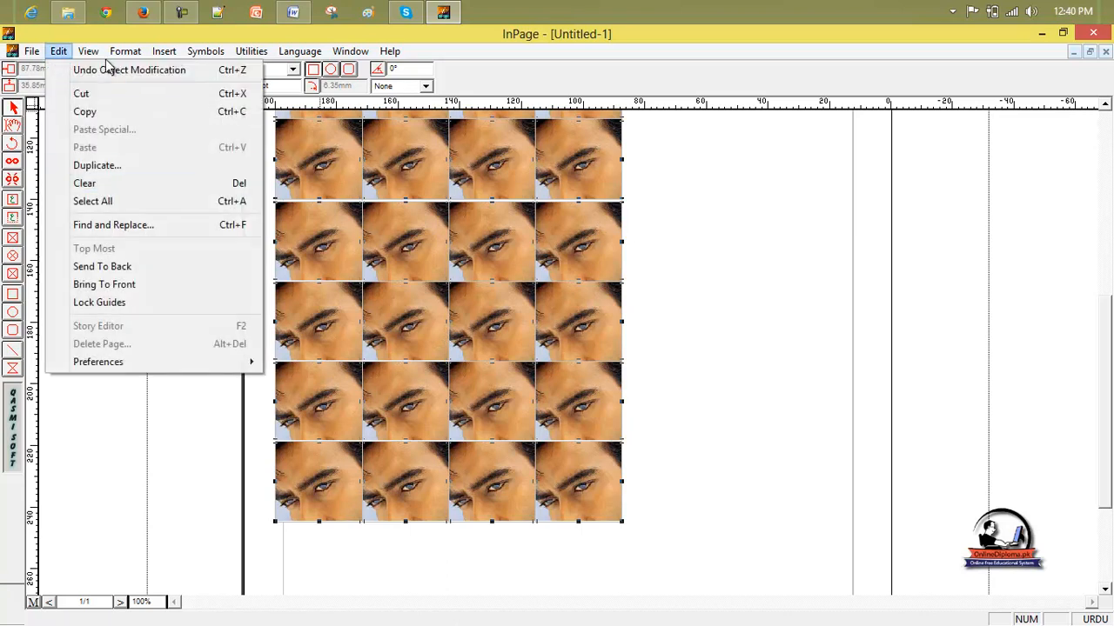
pyautogui.click(130, 194)
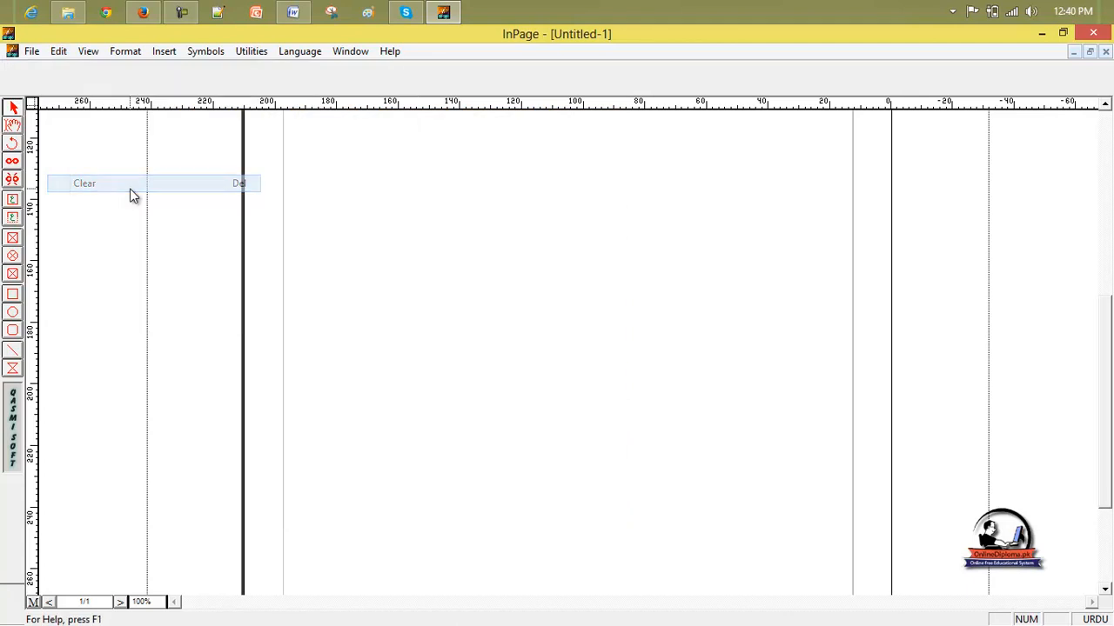
# Step: Draw a rectangular picture box about 72 mm by 42 mm on the empty page and select it
pyautogui.click(14, 254)
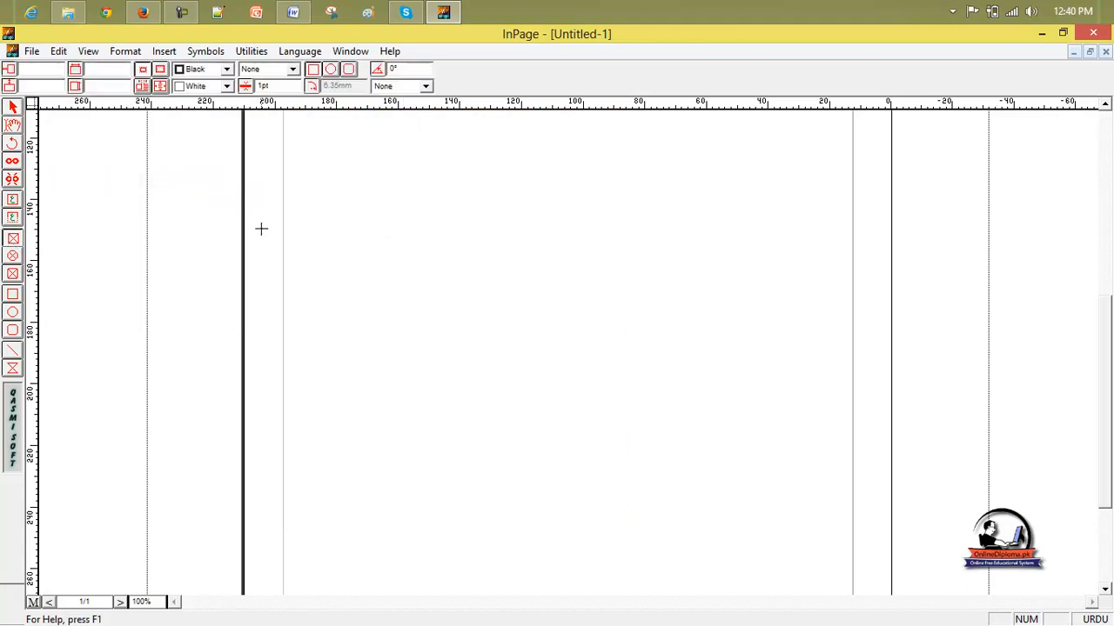
pyautogui.moveTo(326, 194); pyautogui.dragTo(548, 325)
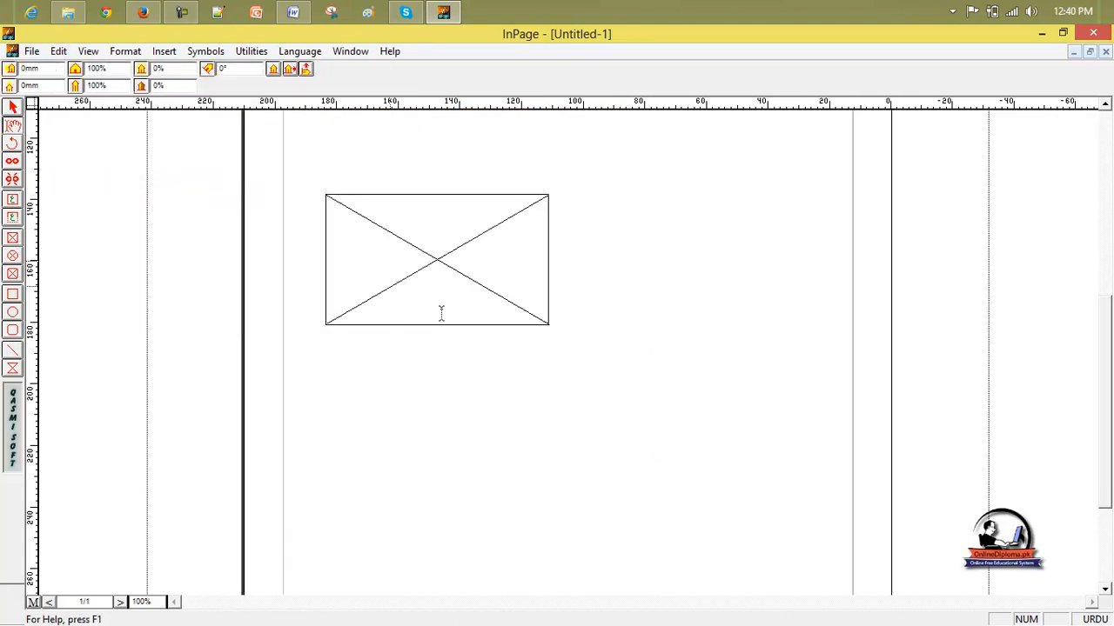
pyautogui.click(58, 51)
pyautogui.click(424, 243)
pyautogui.click(18, 110)
pyautogui.click(419, 251)
# Step: Duplicate the empty picture box into 2 rows and 1 column with no spacing
pyautogui.click(58, 51)
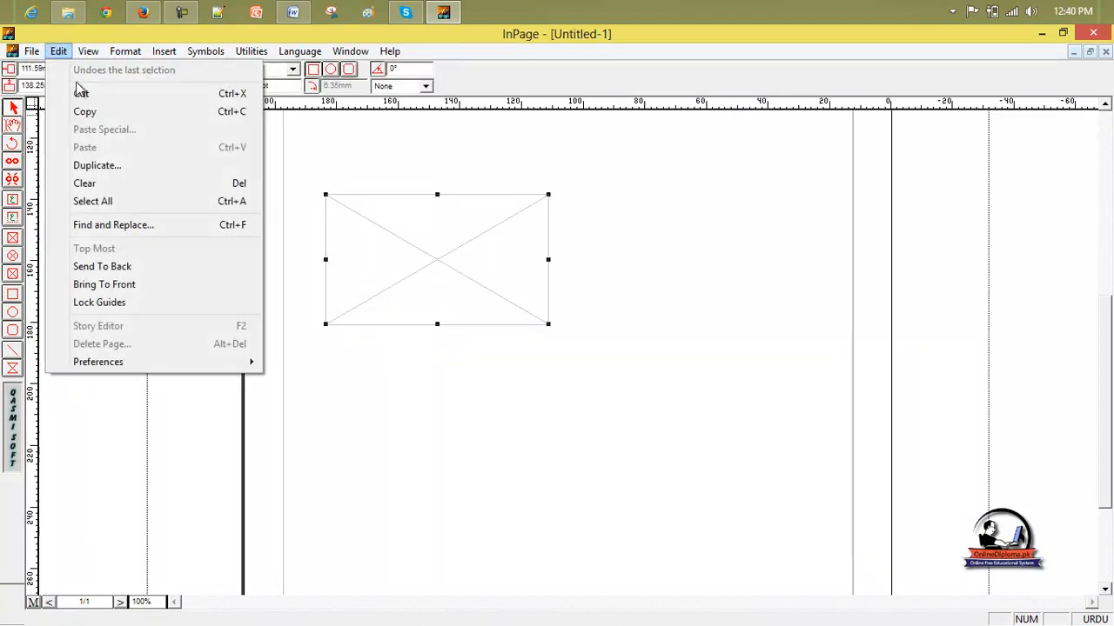
pyautogui.click(96, 165)
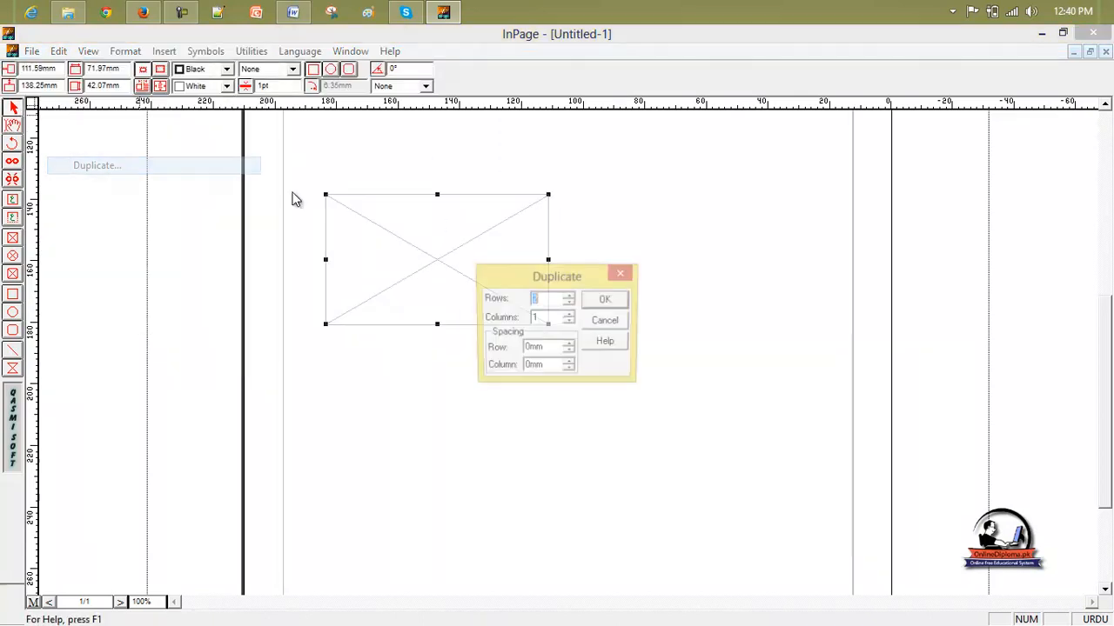
pyautogui.click(607, 300)
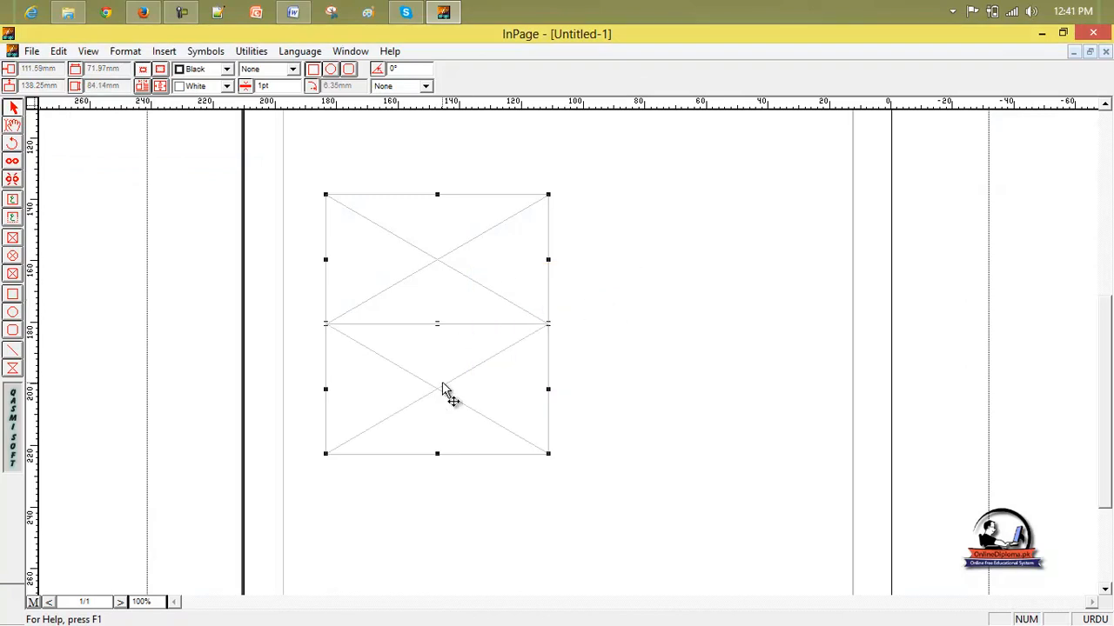
# Step: Delete both selected empty picture boxes from the page
pyautogui.click(59, 50)
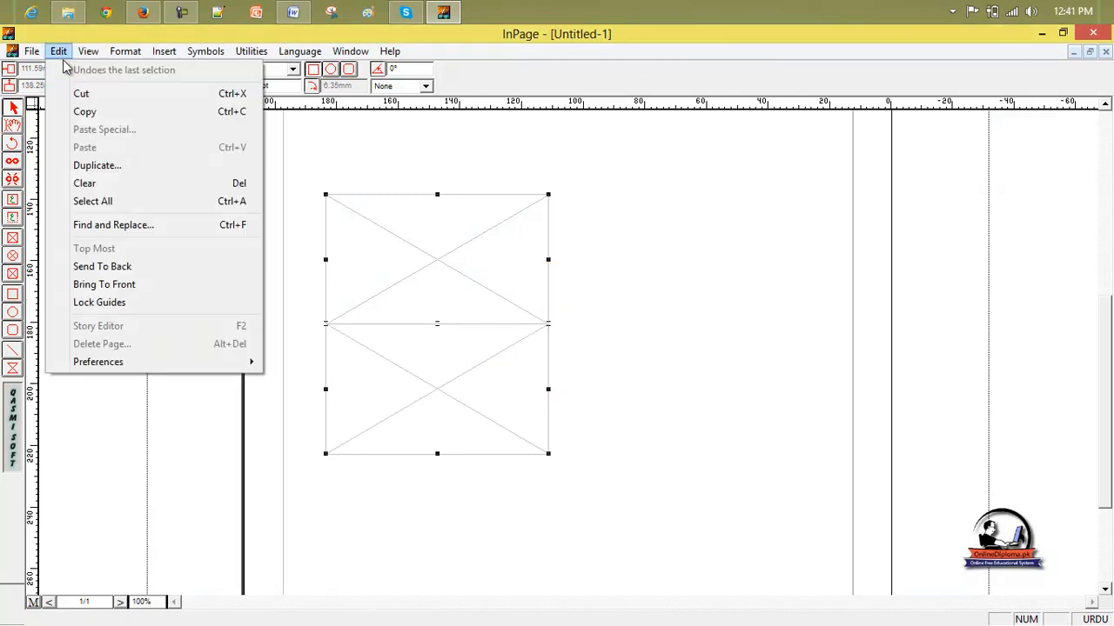
pyautogui.click(408, 309)
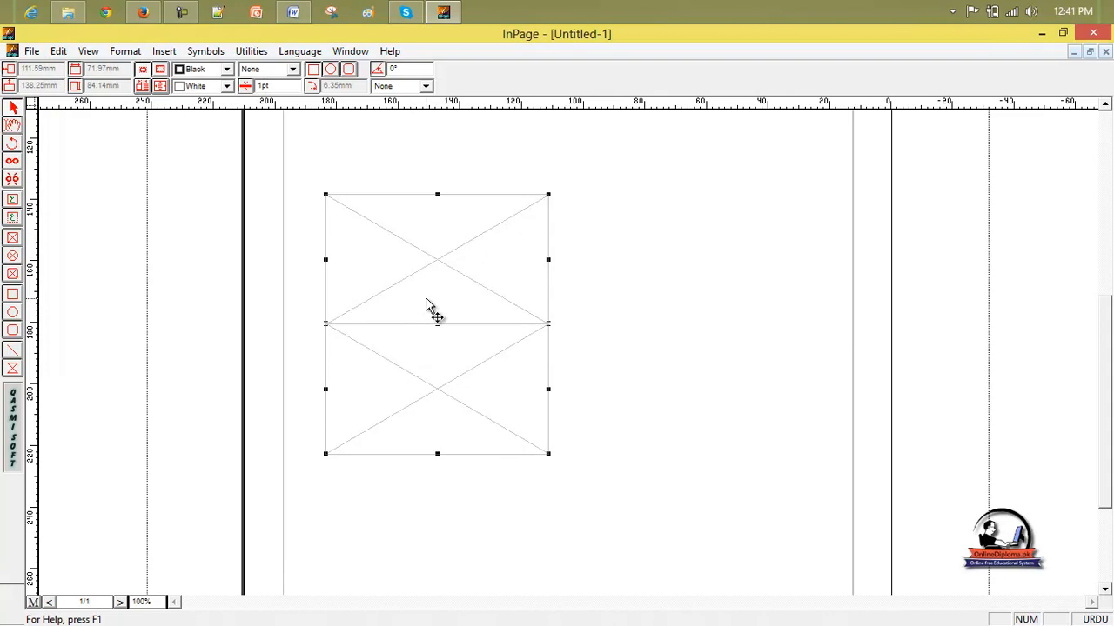
pyautogui.press('Delete')
# Step: Open the Preferences options among the editing commands
pyautogui.click(54, 54)
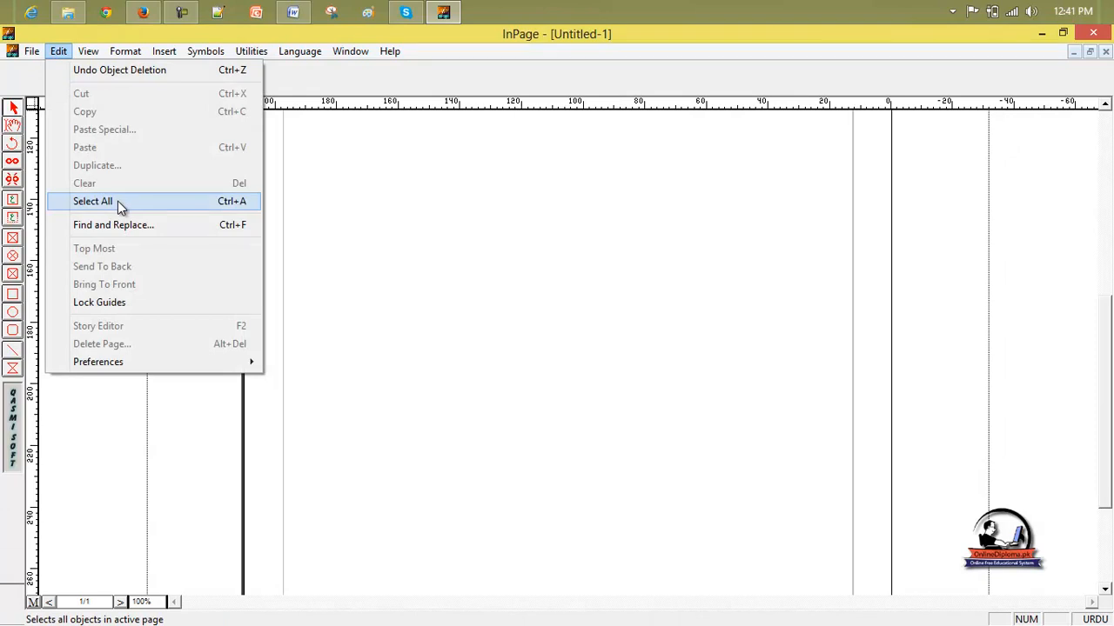
pyautogui.moveTo(141, 366)
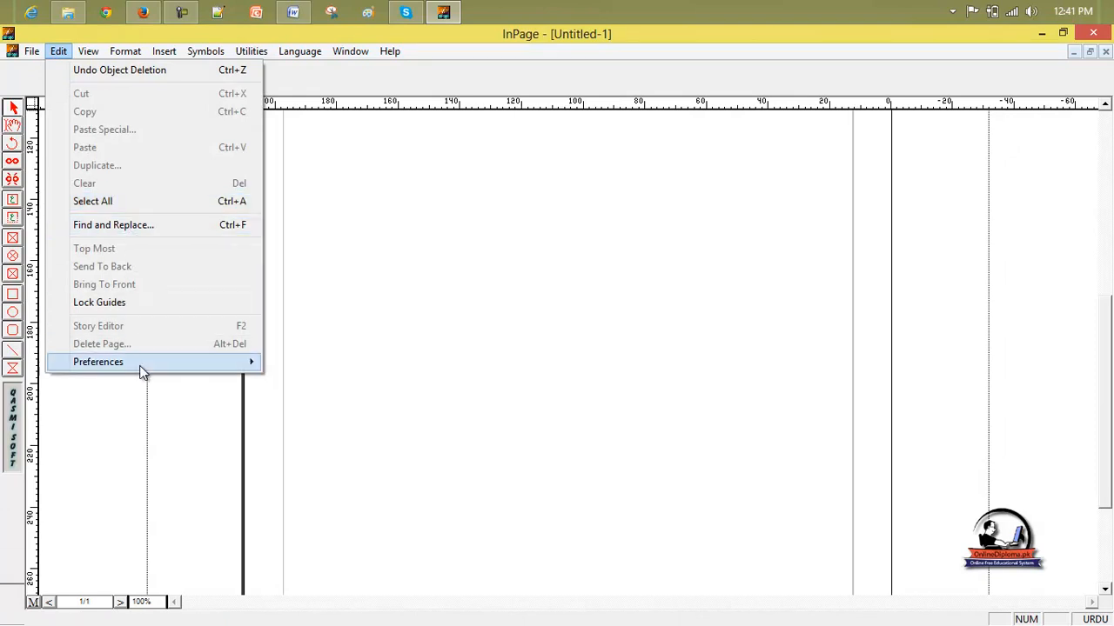